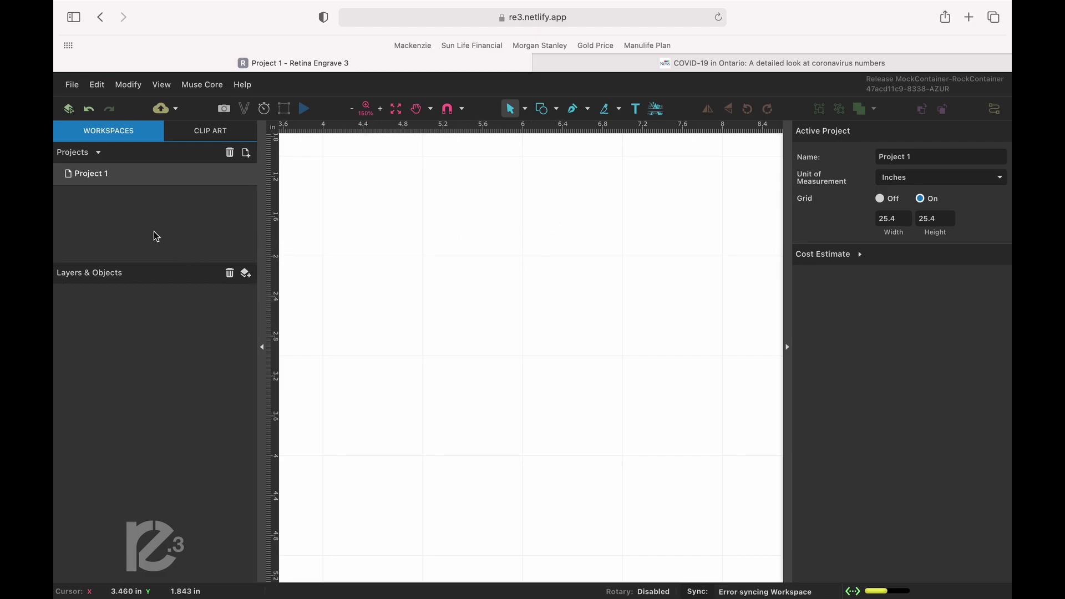
Load the Calibrate Settings (6).re3 project from file
left_click(74, 86)
left_click(111, 148)
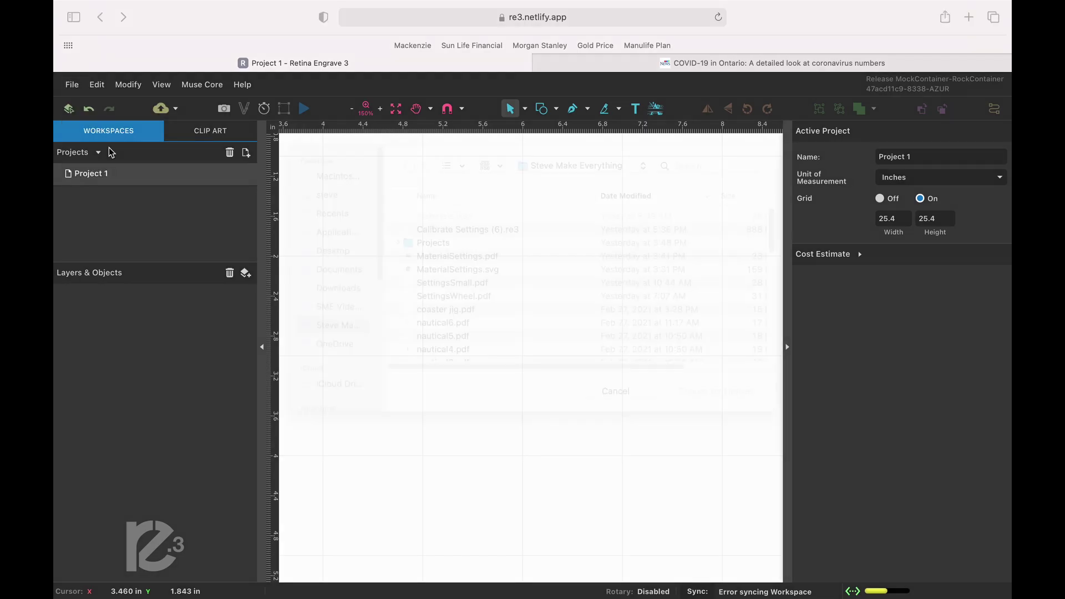
left_click(488, 254)
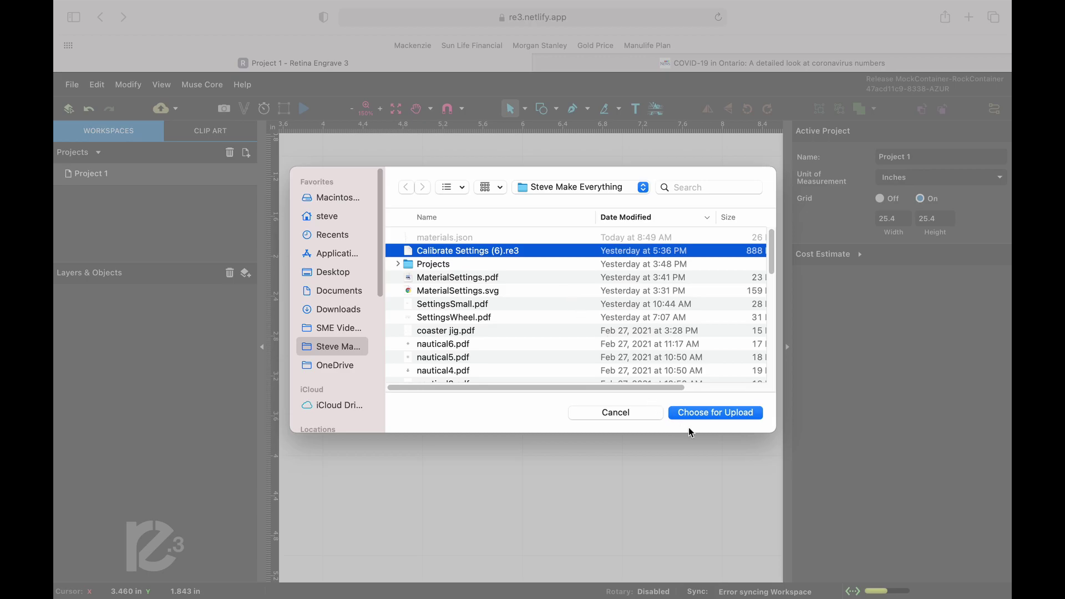
left_click(708, 418)
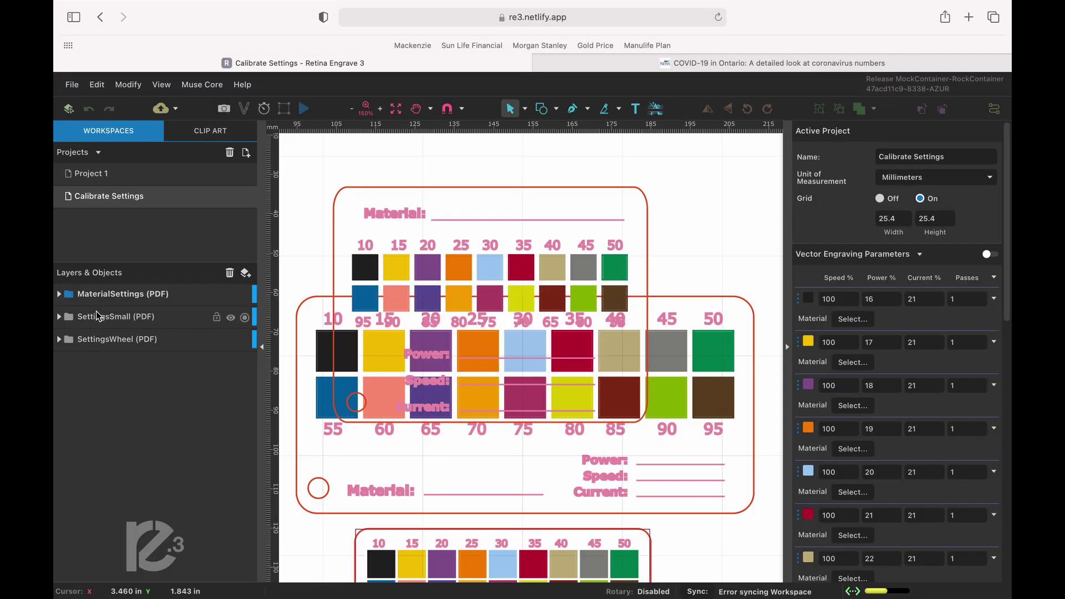
Delete the SettingsSmall and SettingsWheel layers so only MaterialSettings remains
left_click(107, 319)
key("Delete")
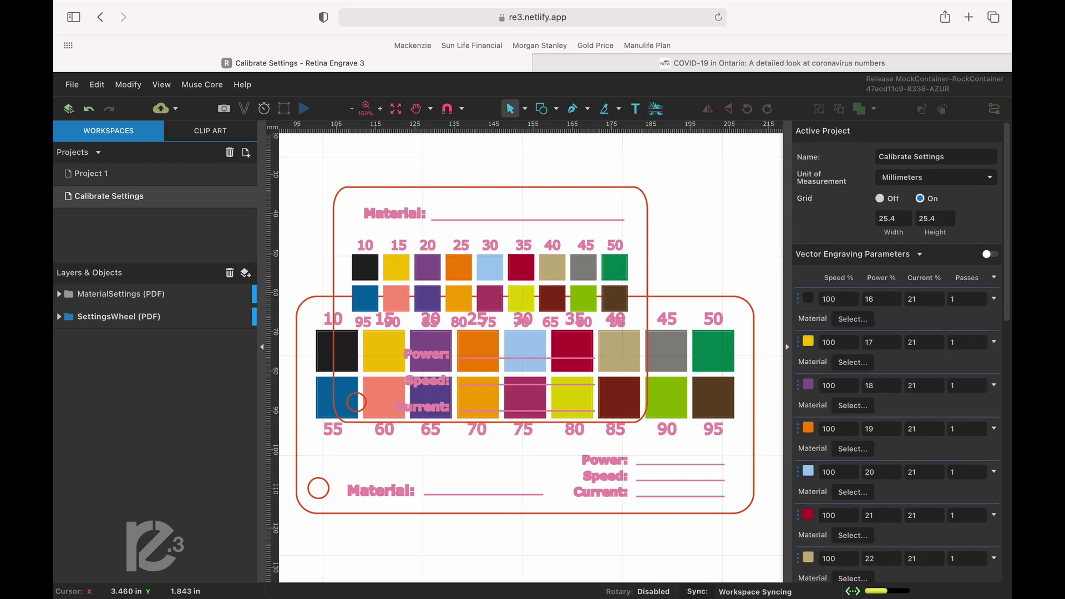
left_click(108, 319)
key("Delete")
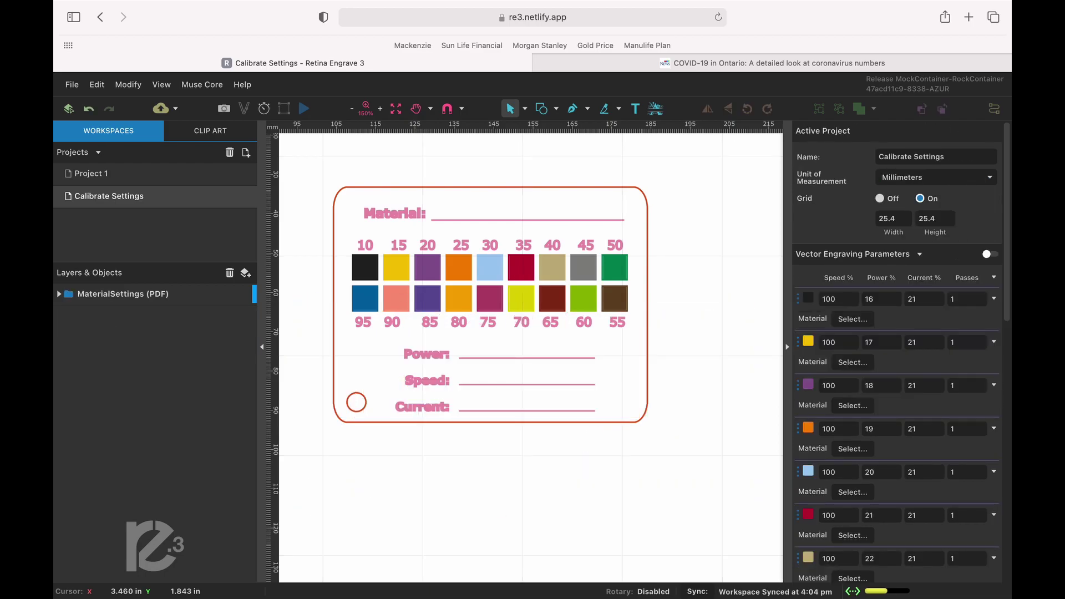
left_click(127, 299)
left_click(124, 298)
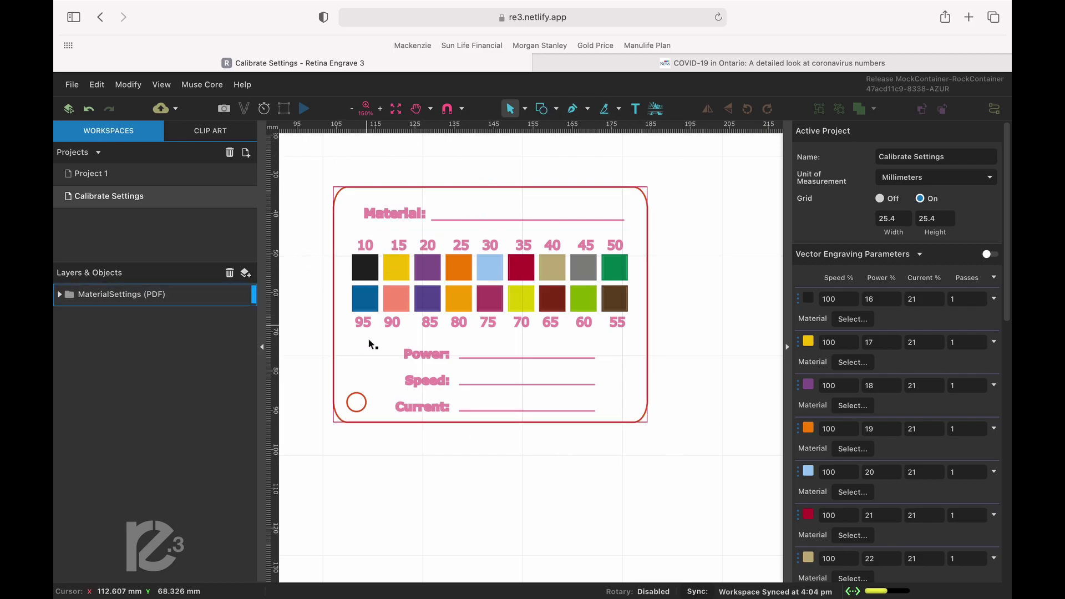
Expand the MaterialSettings (PDF) card into its objects and inspect the green 50 square
left_click(368, 429)
left_click(360, 418)
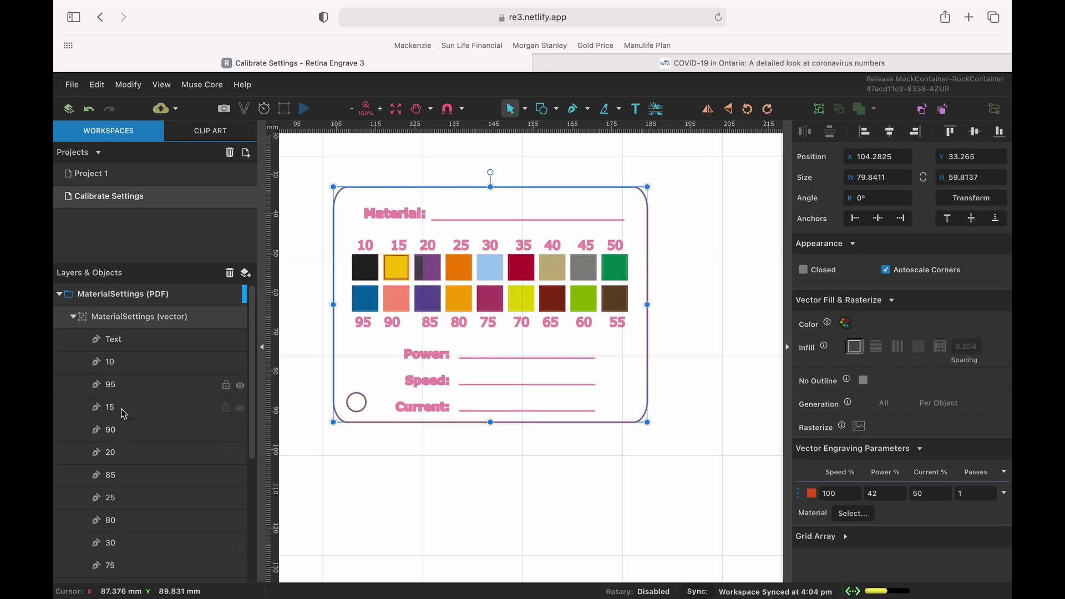
scroll(122, 388, "down", 8)
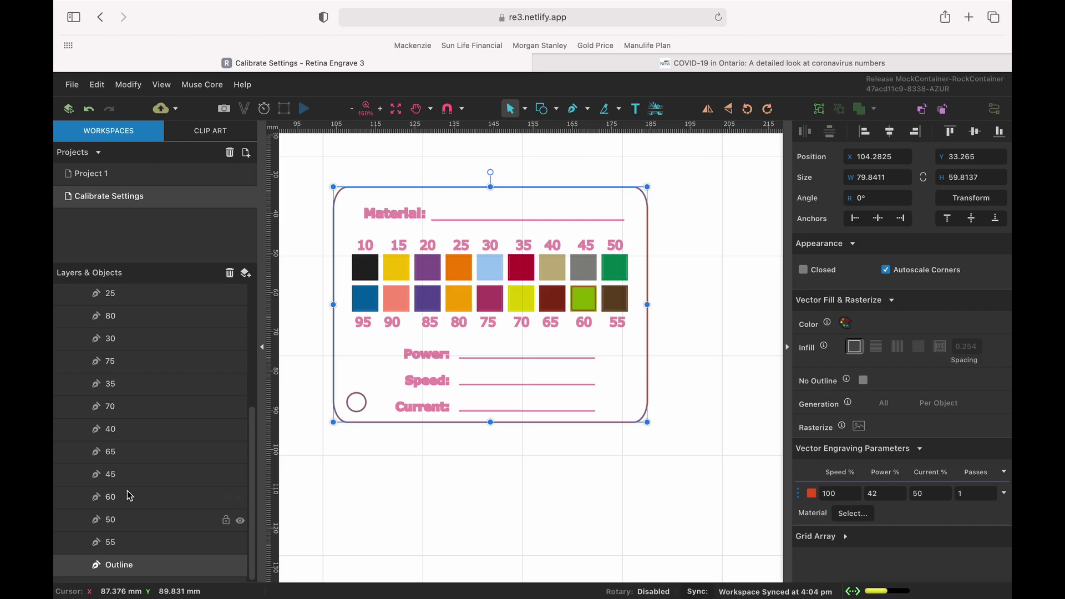
left_click(128, 565)
left_click(111, 520)
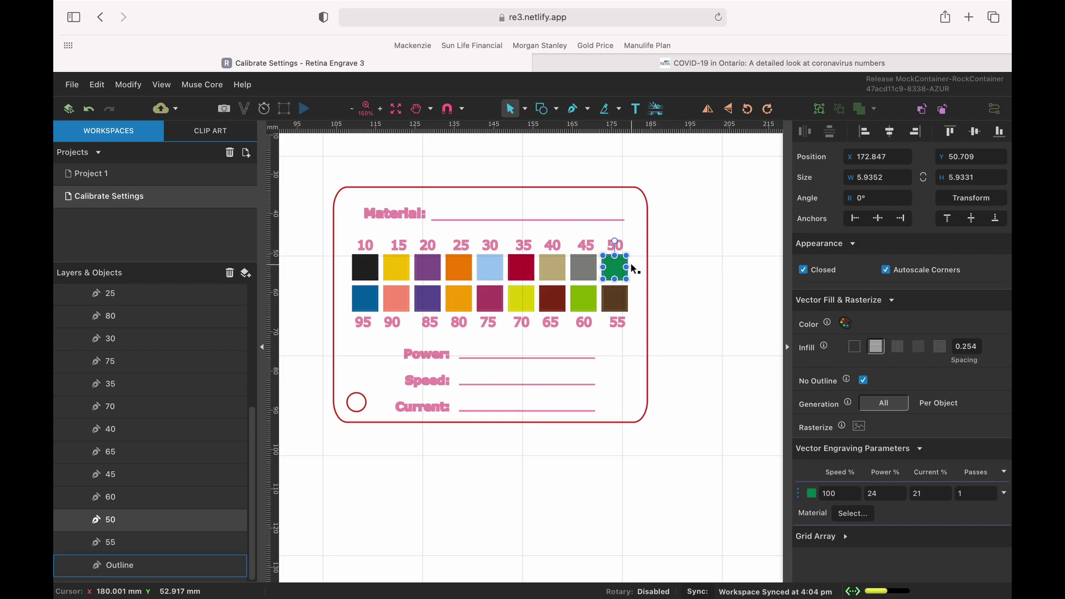
left_click(591, 498)
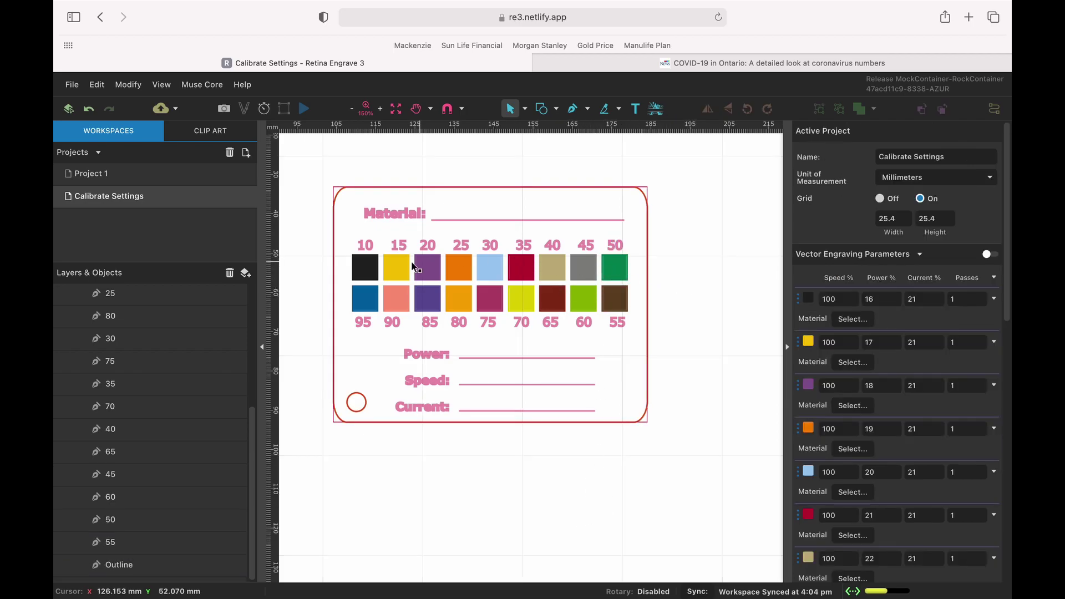
scroll(124, 319, "up", 5)
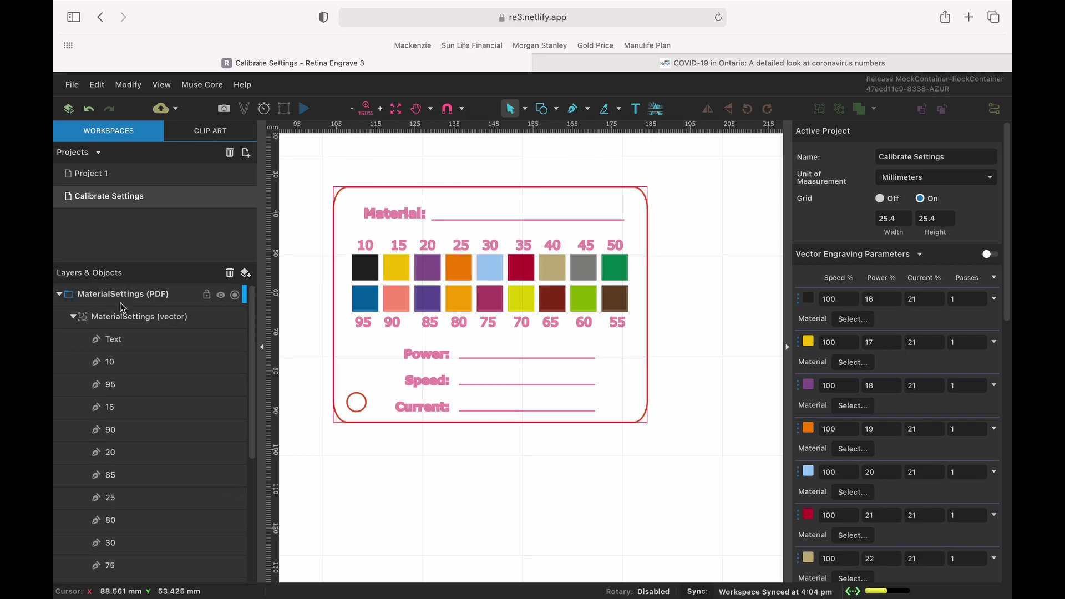
left_click(123, 319)
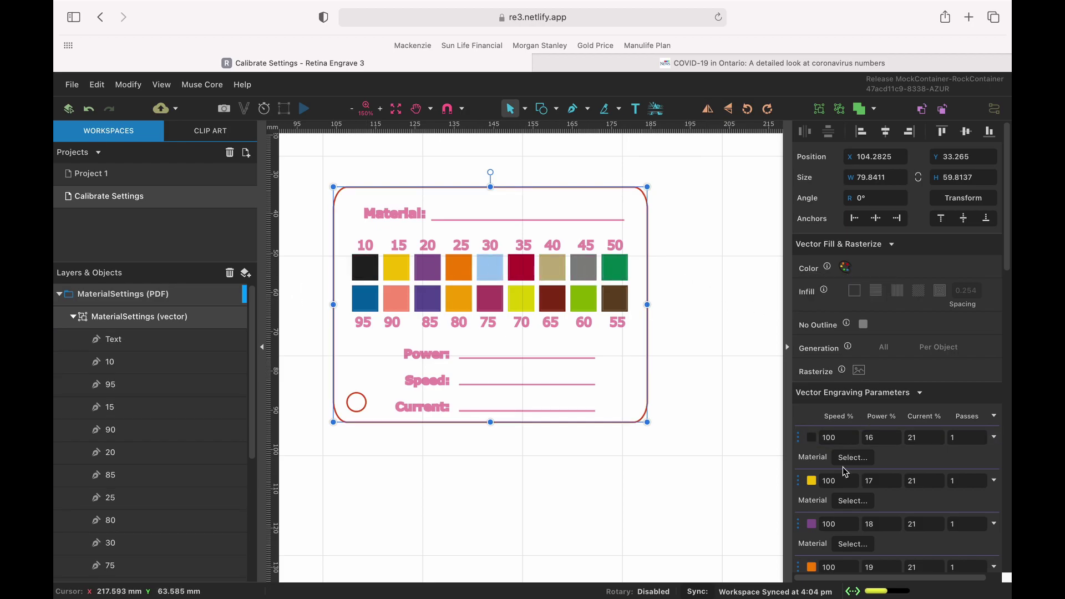
left_click(364, 267)
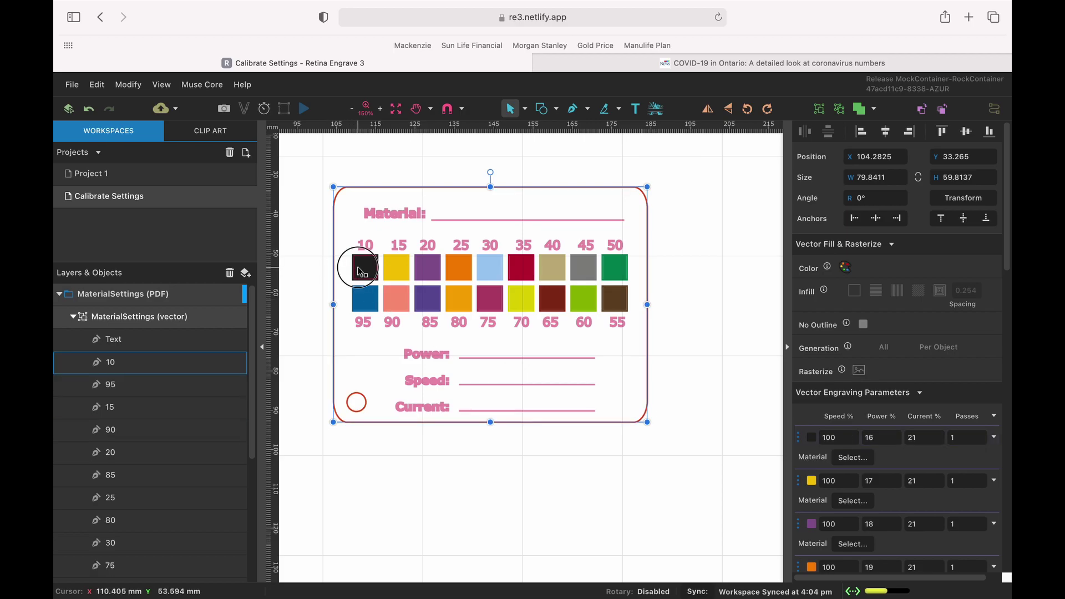
left_click(846, 328)
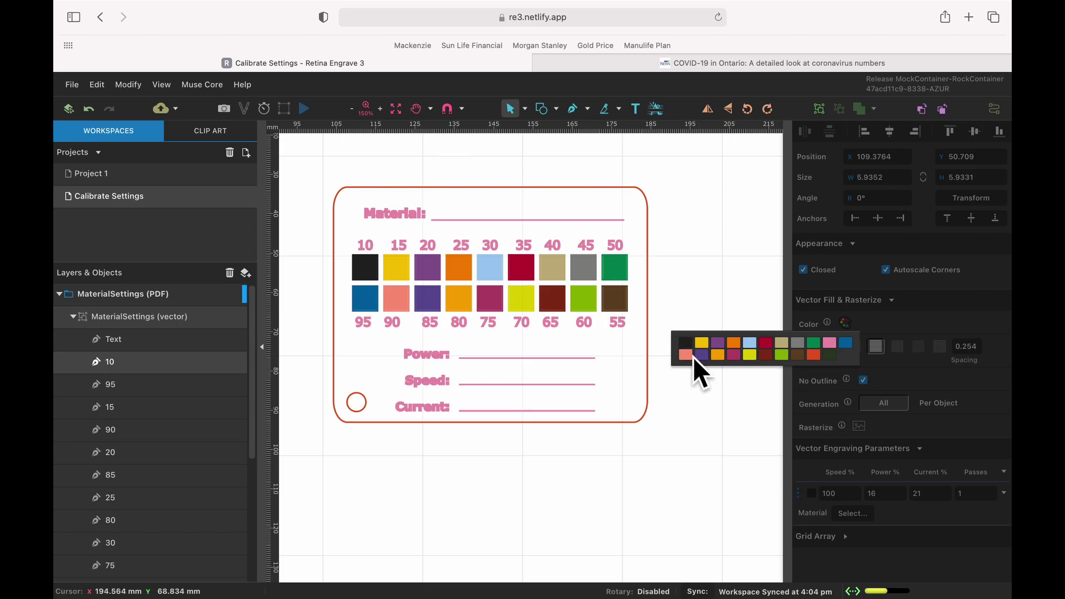
left_click(713, 388)
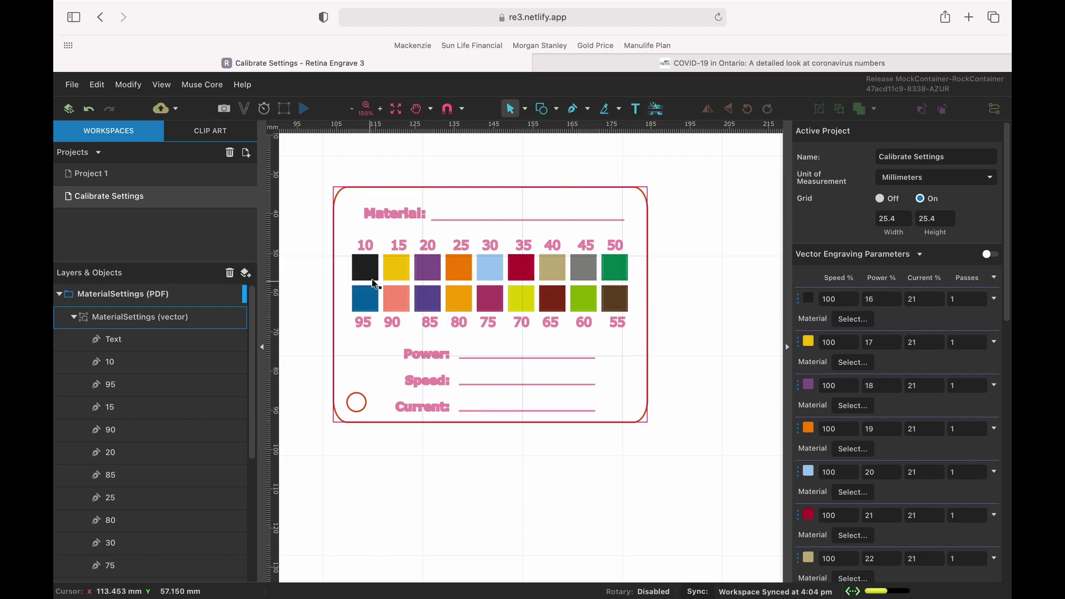
Set the black colour's power value to 16
left_click(761, 321)
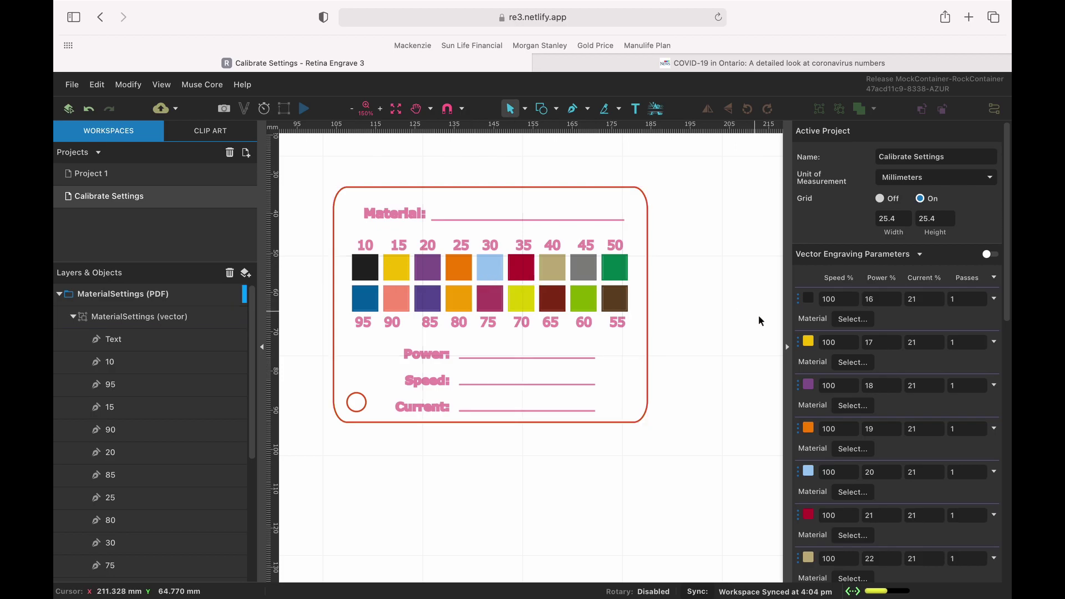
scroll(947, 317, "down", 1)
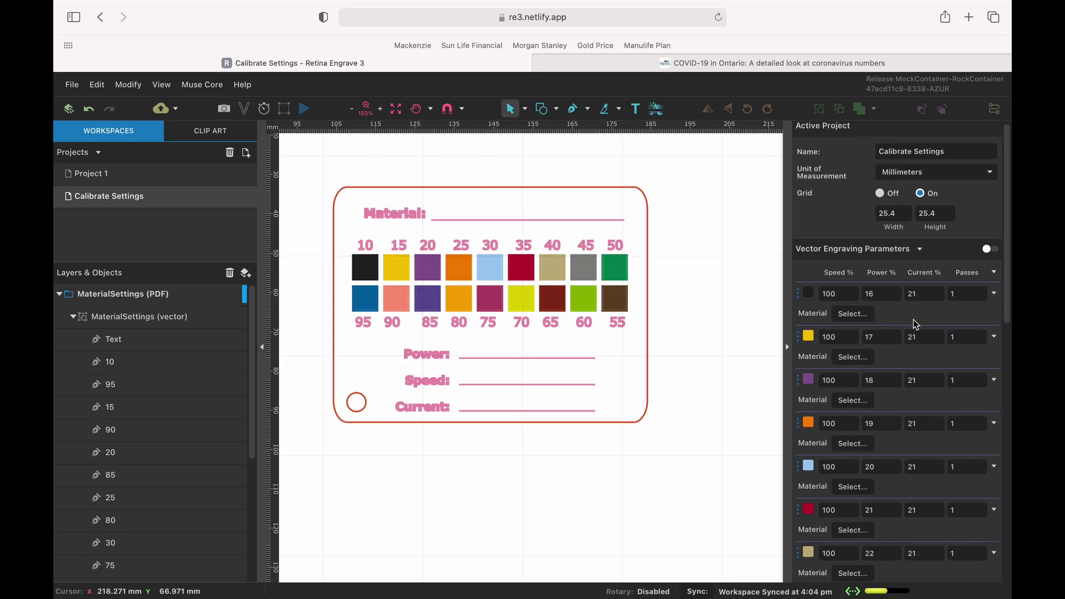
scroll(924, 322, "down", 5)
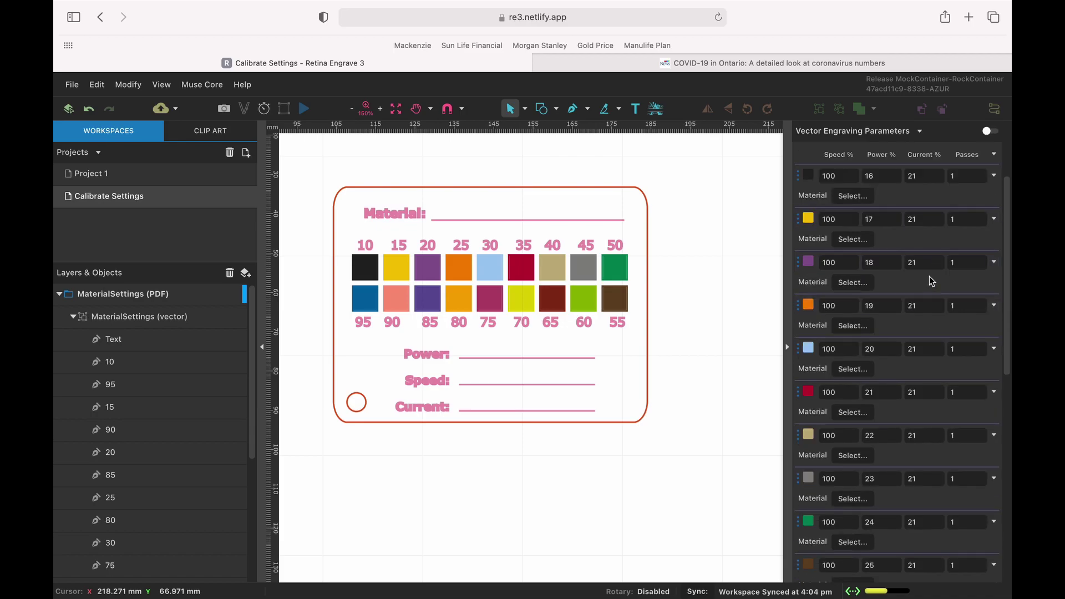
scroll(920, 256, "up", 2)
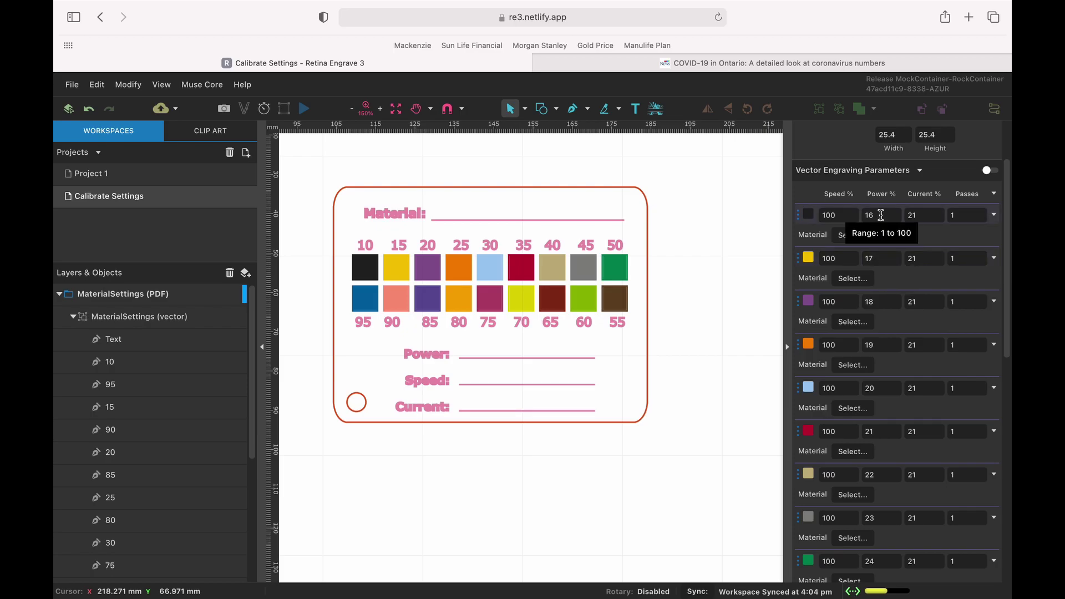
scroll(894, 231, "up", 1)
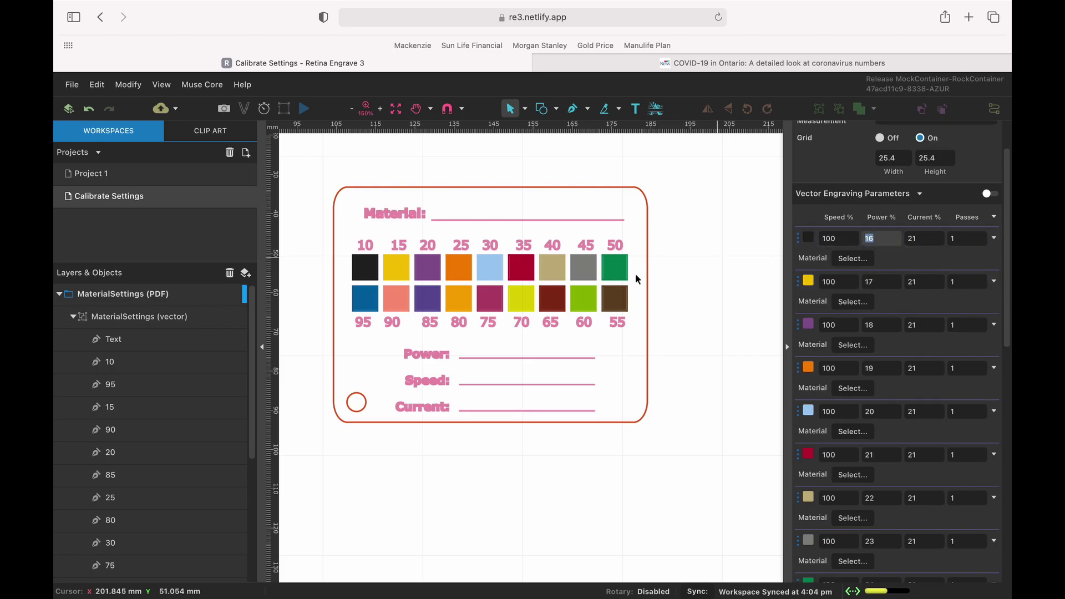
left_click(372, 271)
left_click(881, 239)
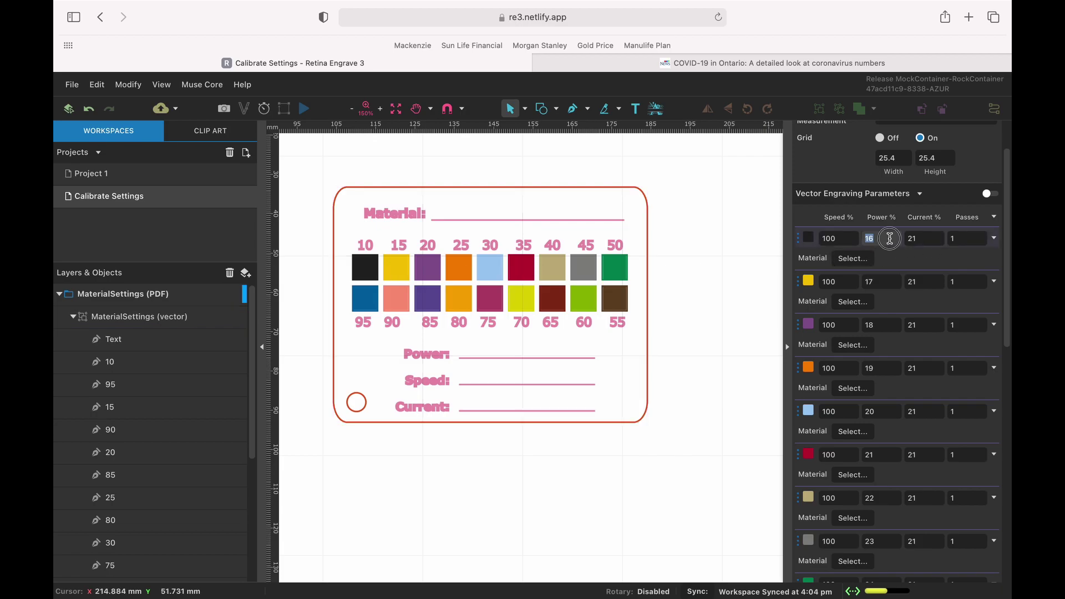
type("16")
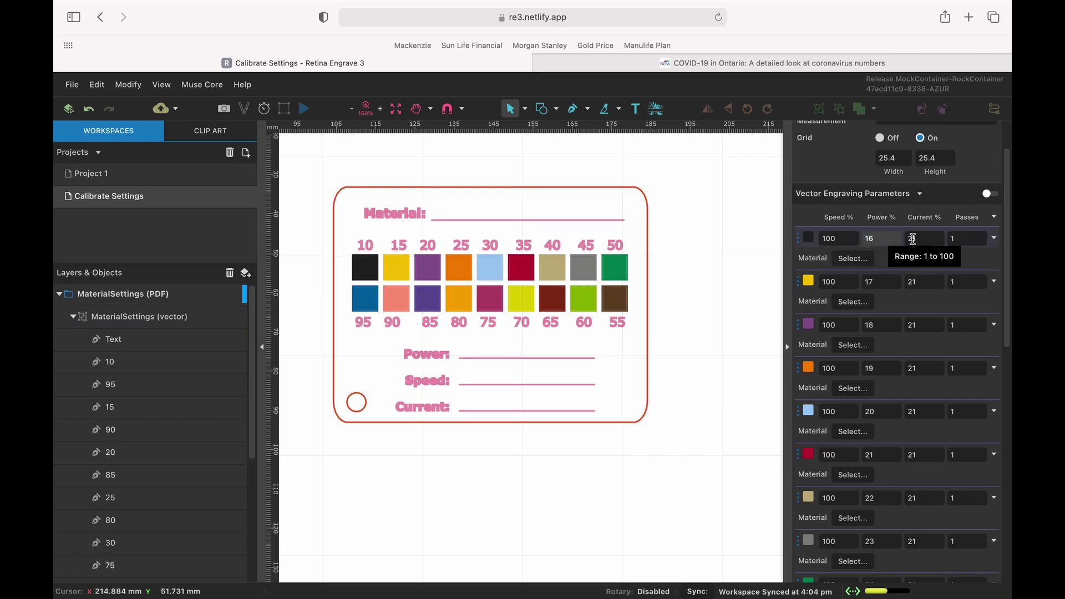
Select the whole MaterialSettings card group to list its per-colour parameters
scroll(921, 491, "down", 10)
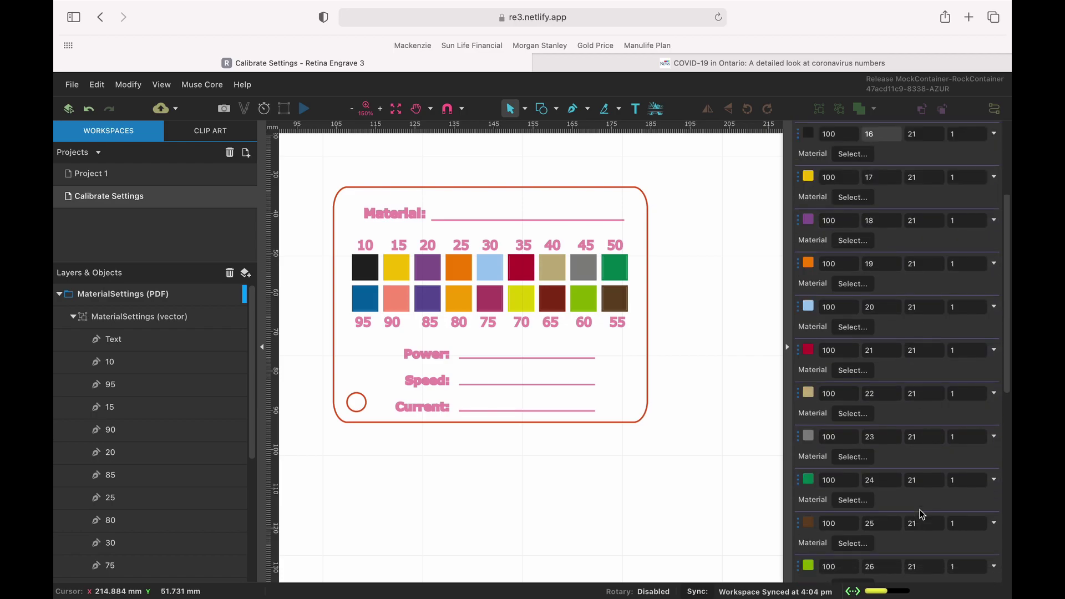
scroll(922, 514, "down", 1)
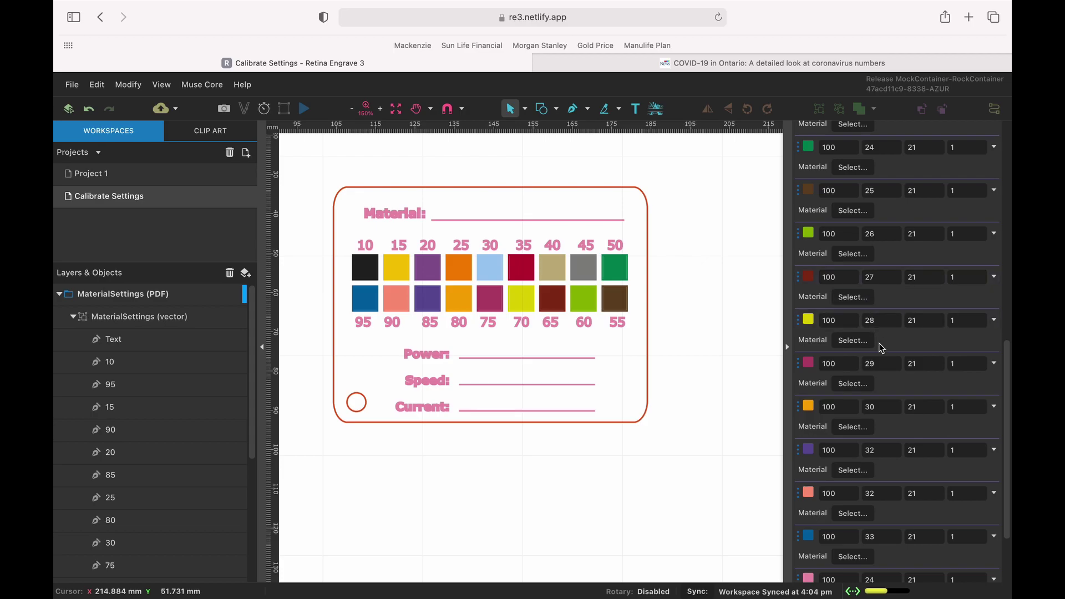
scroll(883, 430, "down", 2)
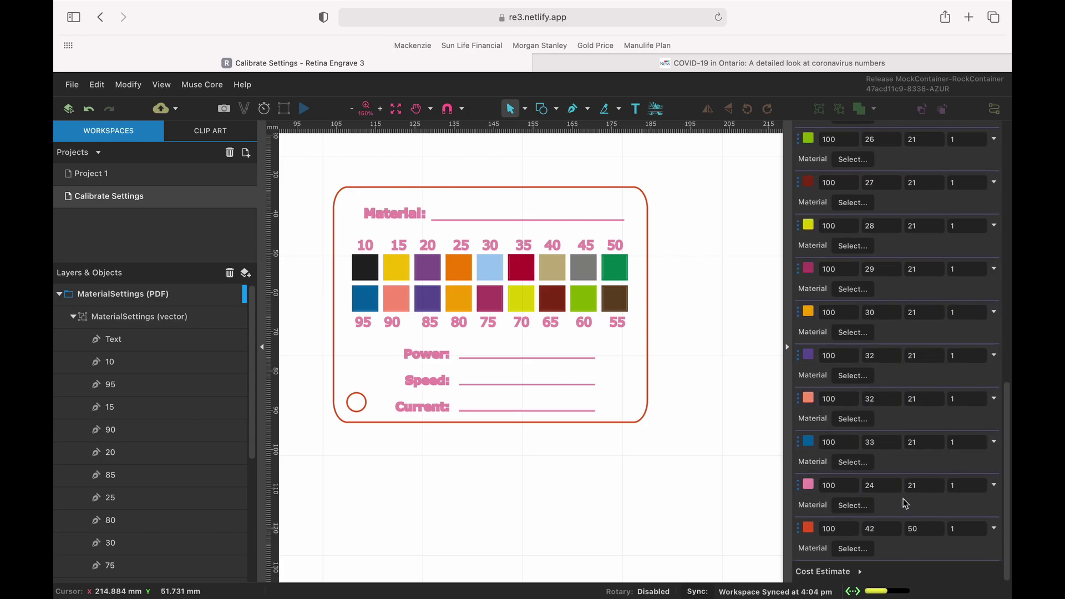
left_click(589, 299)
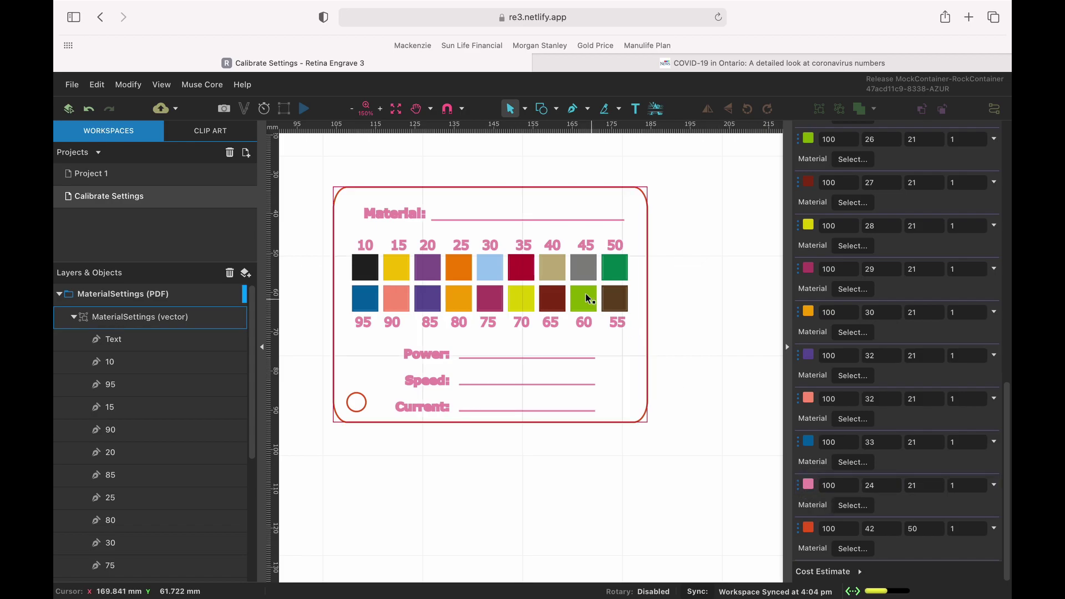
left_click(428, 361)
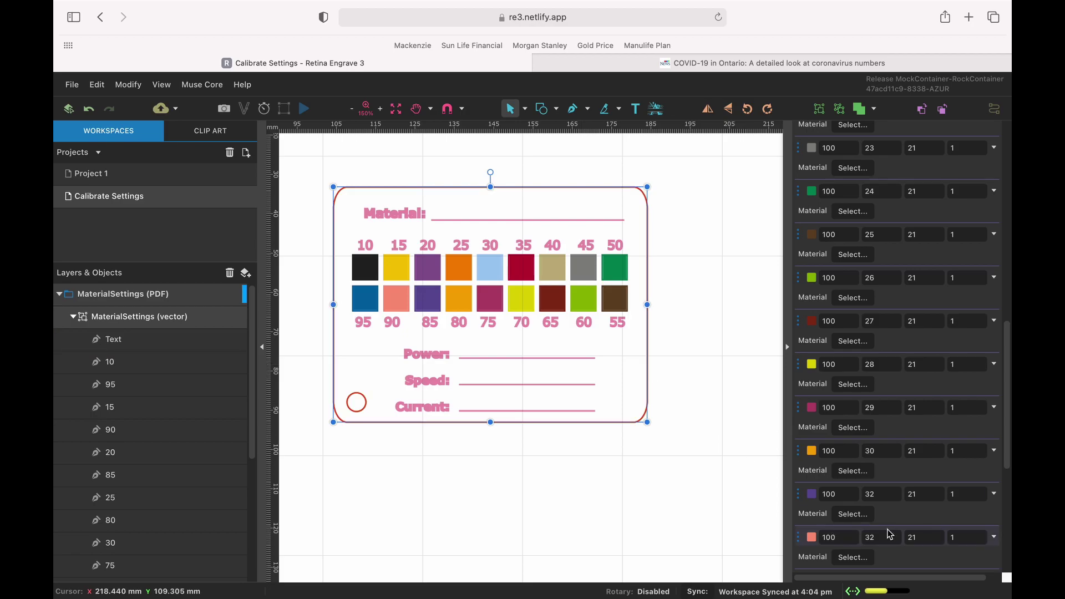
scroll(891, 535, "down", 5)
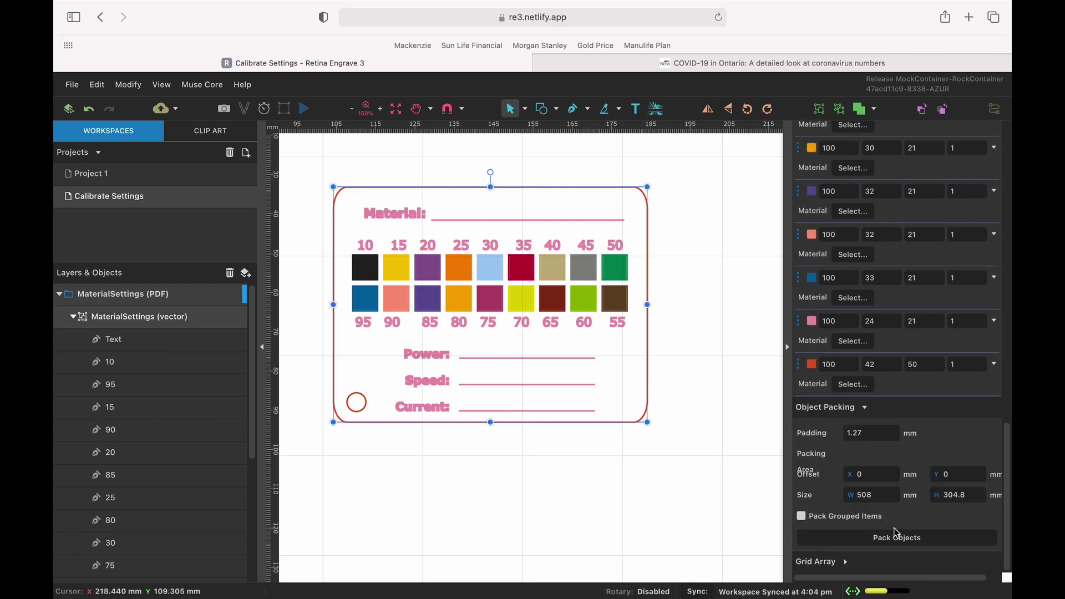
Check the Text layer, then the Outline layer at 100 speed, 42 power, 50 current, one pass
left_click(113, 346)
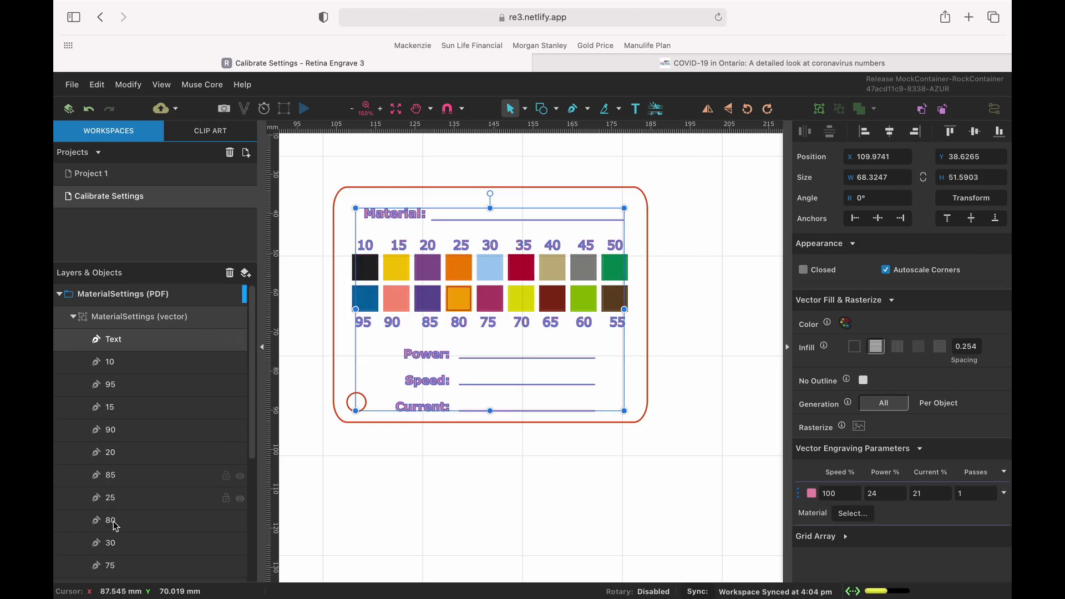
scroll(114, 430, "down", 5)
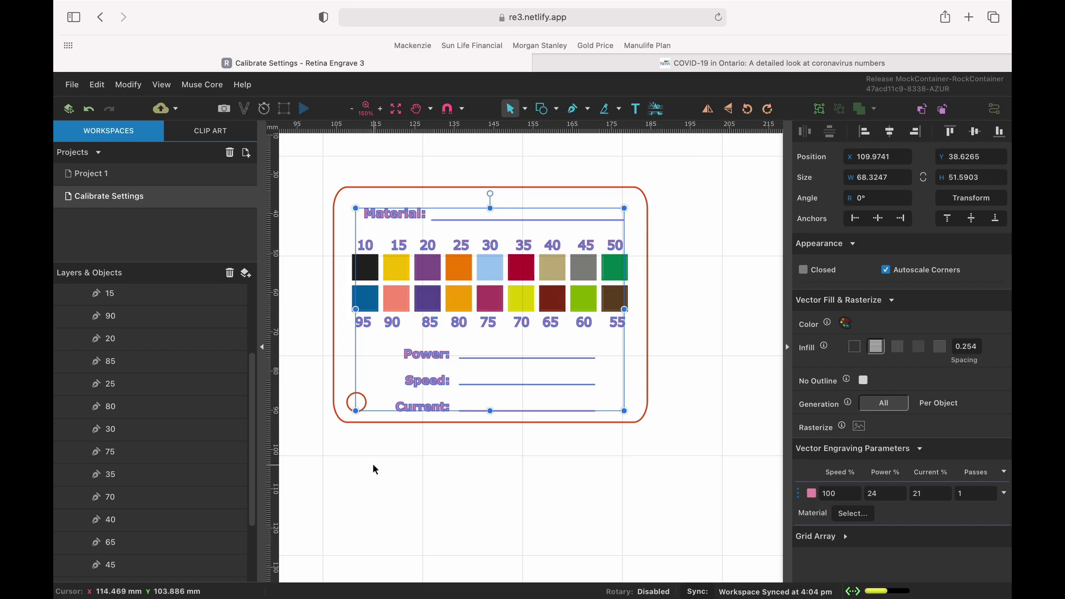
scroll(178, 502, "down", 3)
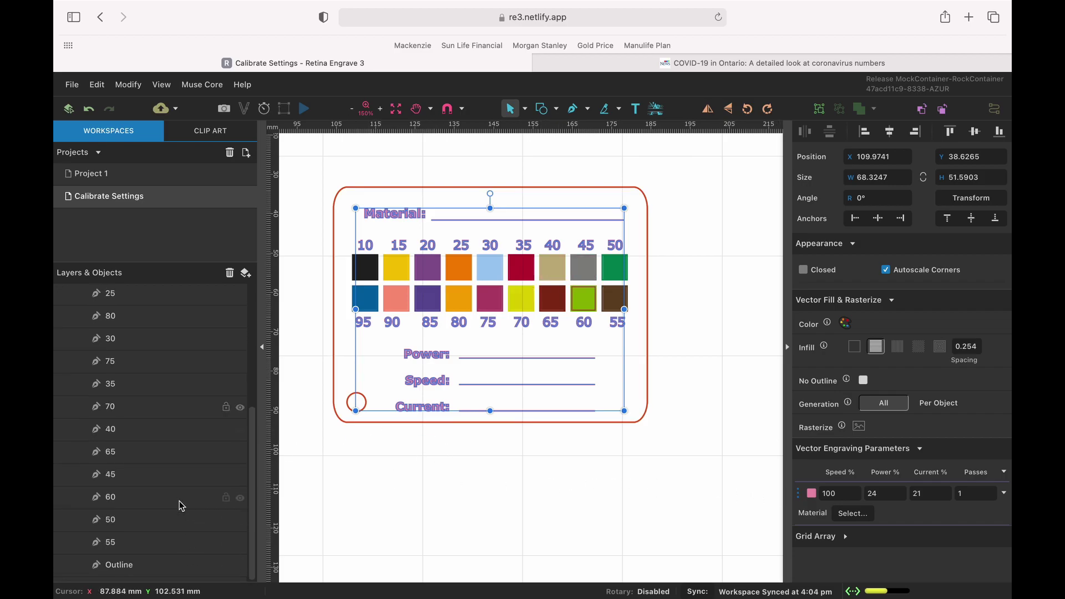
left_click(147, 572)
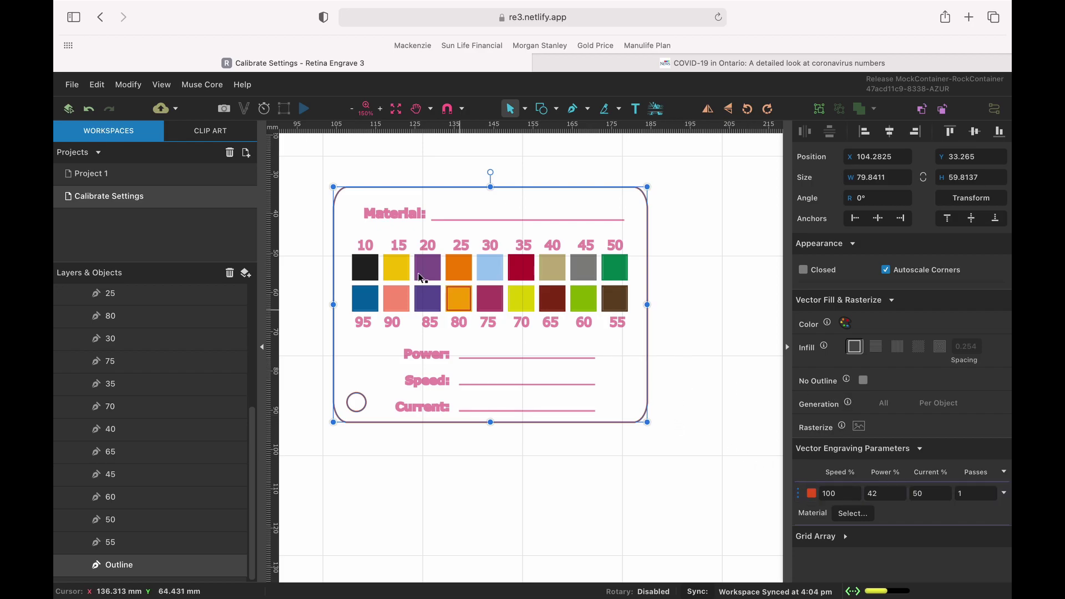
With the black 10 swatch selected, collapse Vector Fill & Rasterize, then select the Text layer
left_click(359, 272)
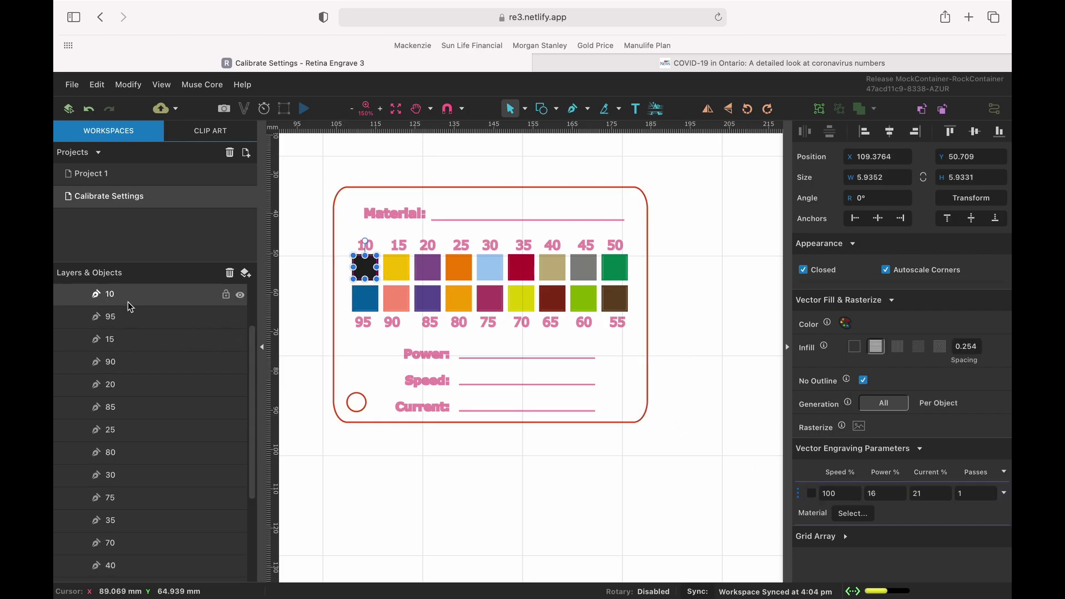
left_click(733, 318)
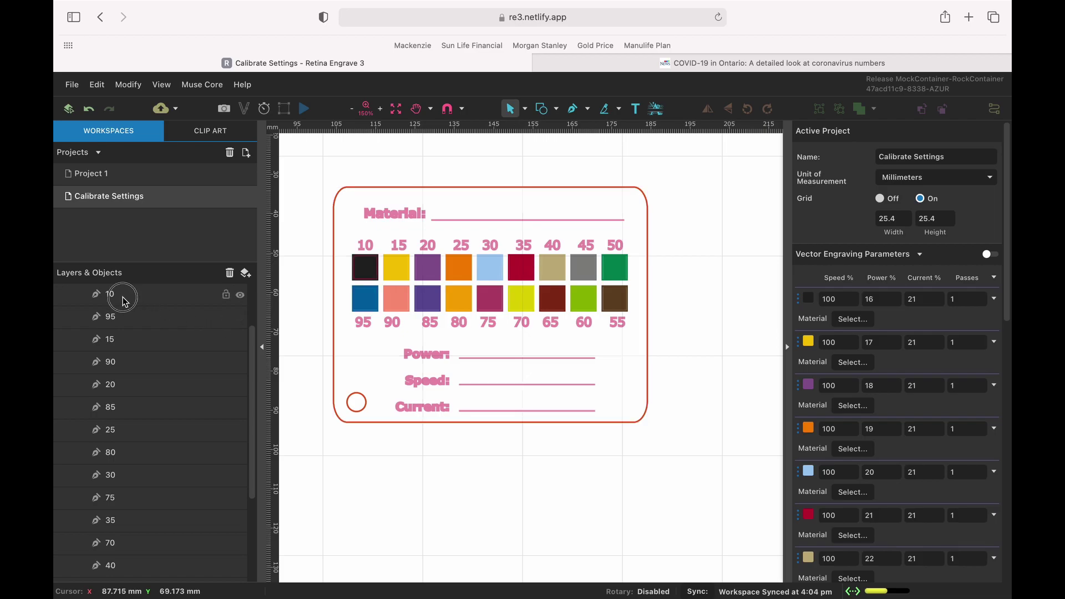
left_click(367, 275)
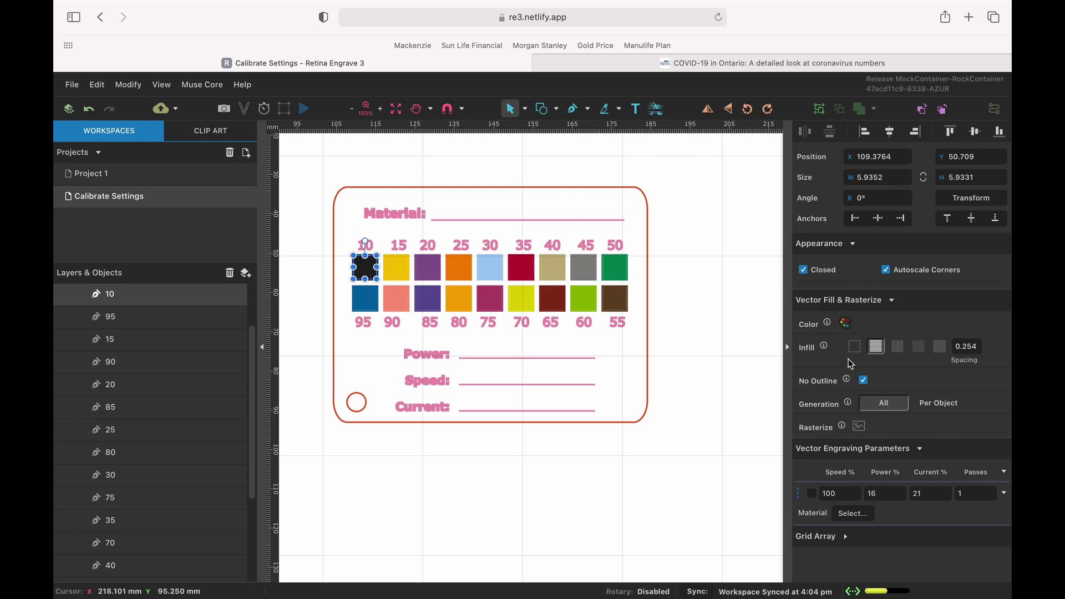
left_click(893, 303)
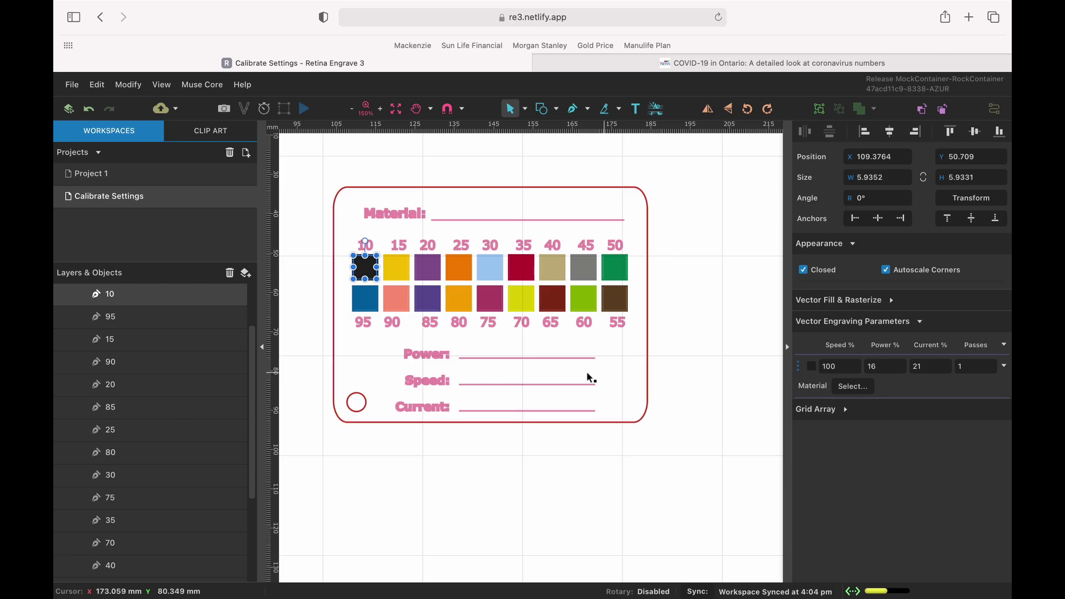
scroll(221, 410, "up", 1)
scroll(221, 411, "up", 2)
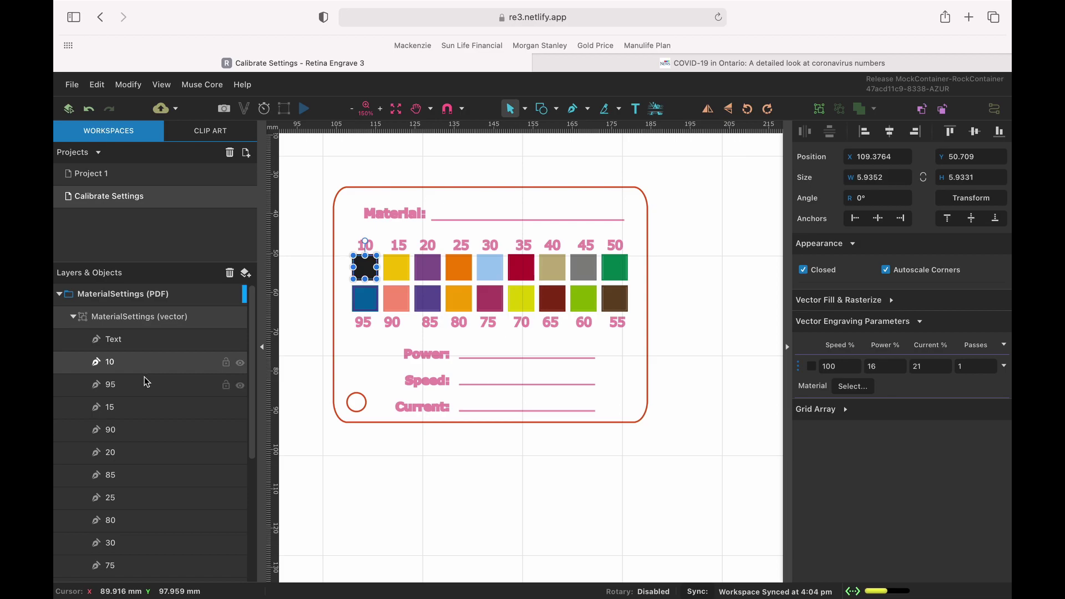
left_click(121, 343)
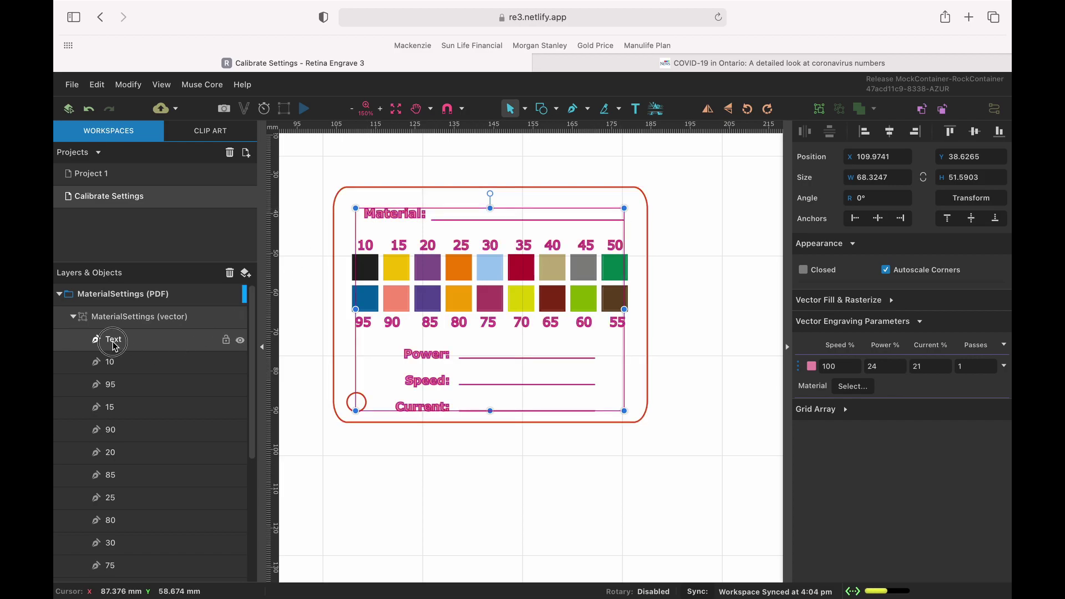
Move the Text layer below the 95 layer, ahead of 15
left_click_drag(115, 347, 118, 402)
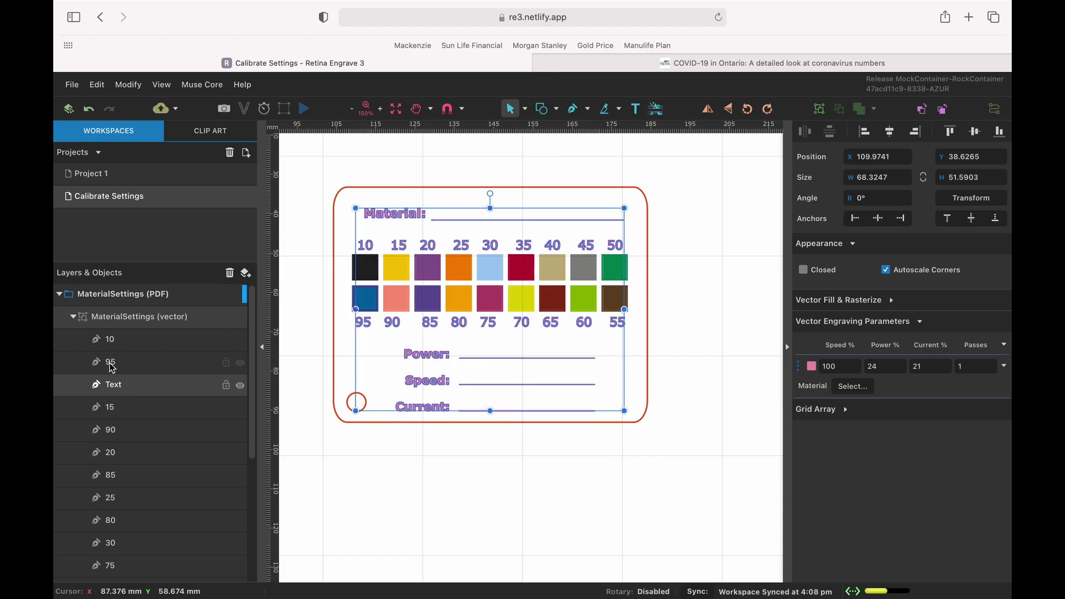
left_click(366, 273)
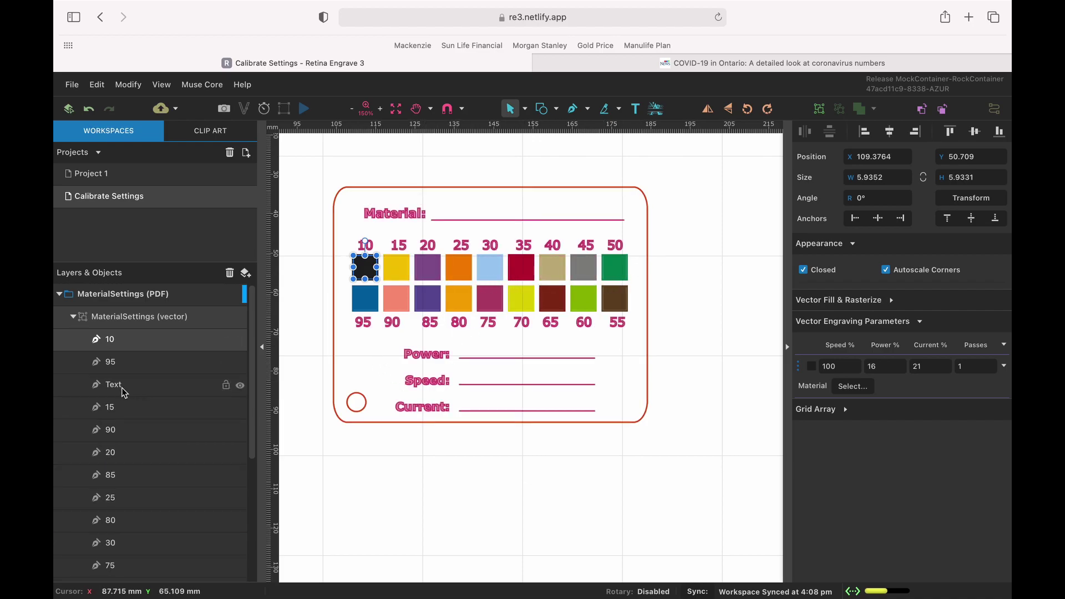
left_click_drag(122, 392, 133, 337)
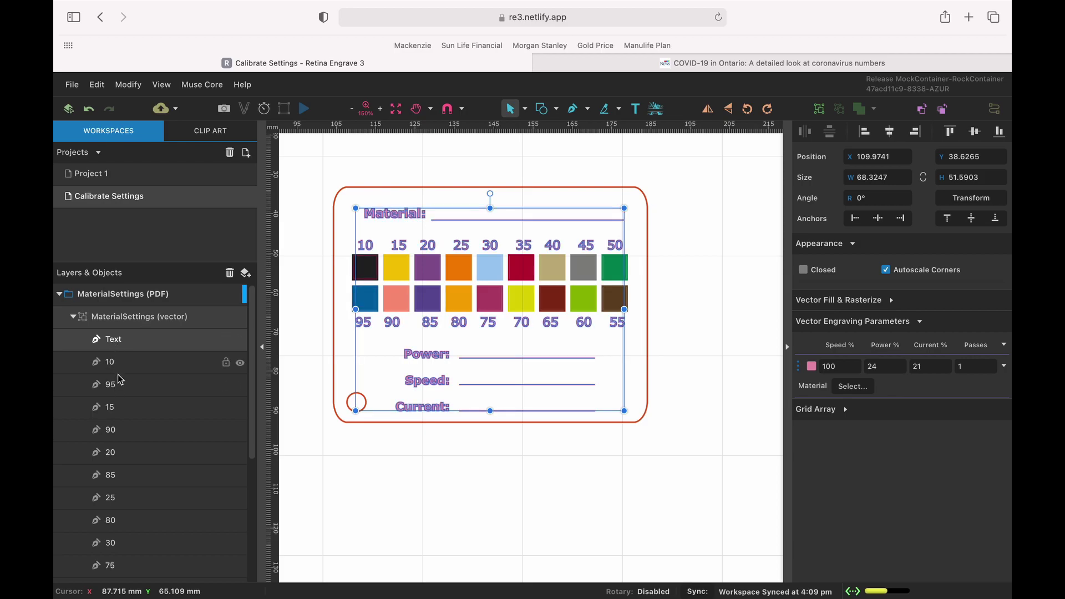
left_click_drag(120, 346, 119, 391)
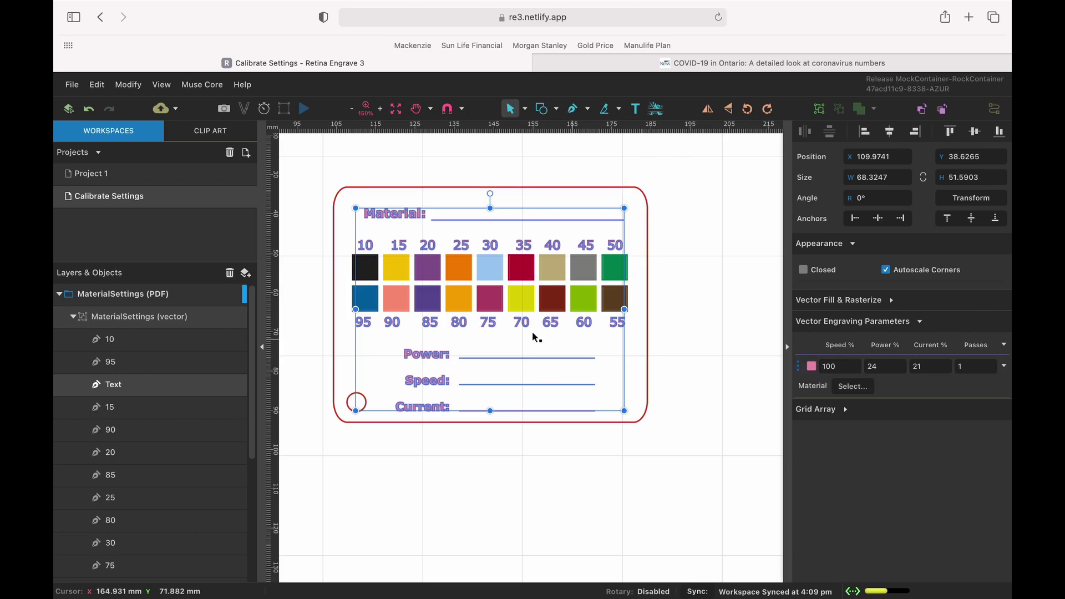
Select the MaterialSettings (vector) group and scroll through its per-colour engraving parameters
left_click(161, 328)
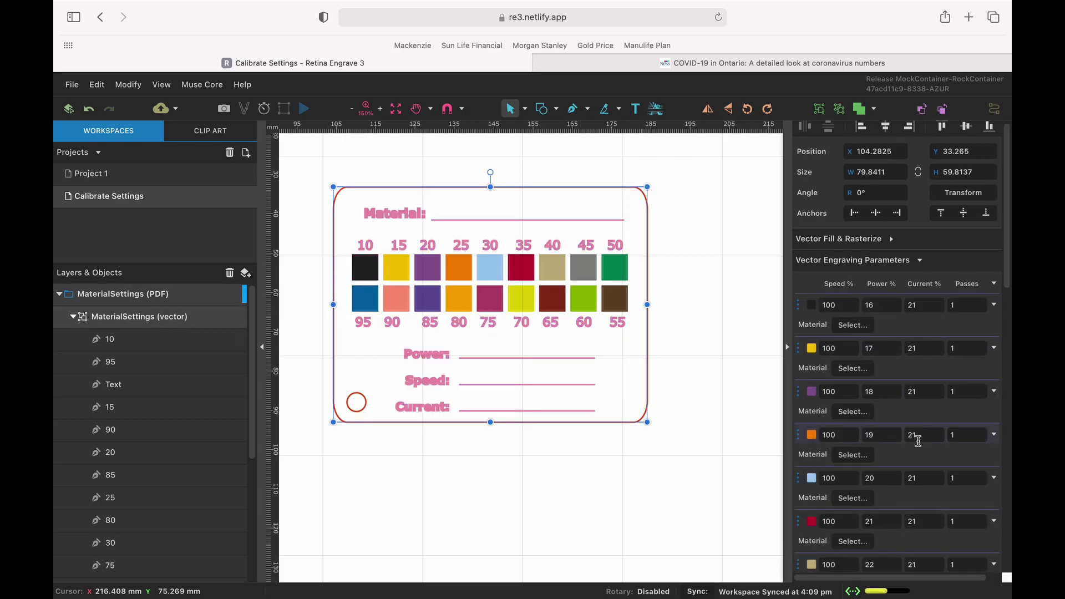
scroll(915, 472, "down", 6)
scroll(916, 508, "down", 4)
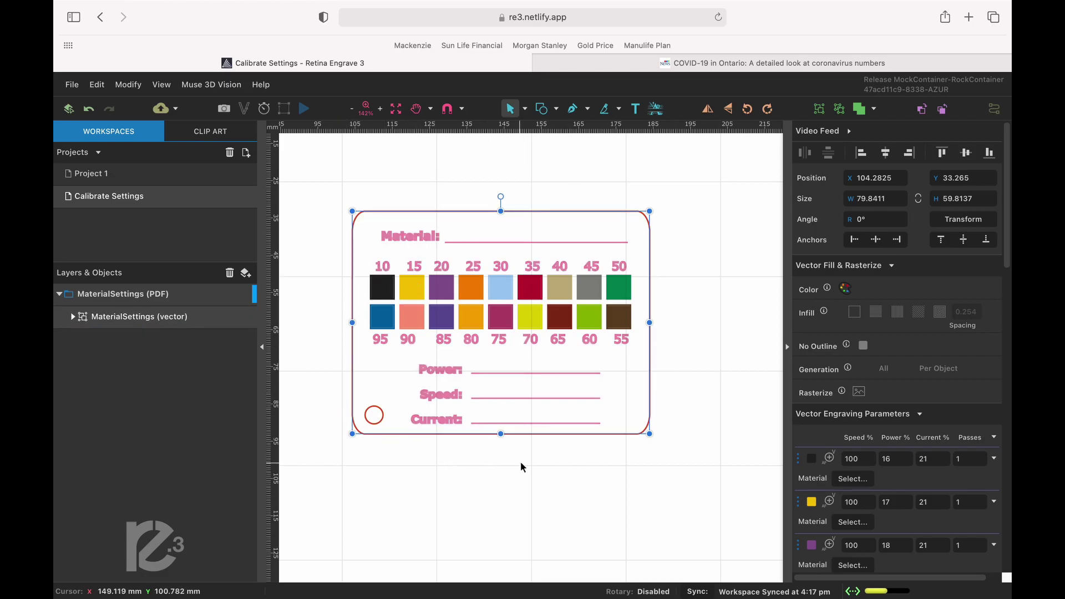
Open the Materials library on the Vector tab and import materials.json into the custom materials
scroll(886, 472, "down", 2)
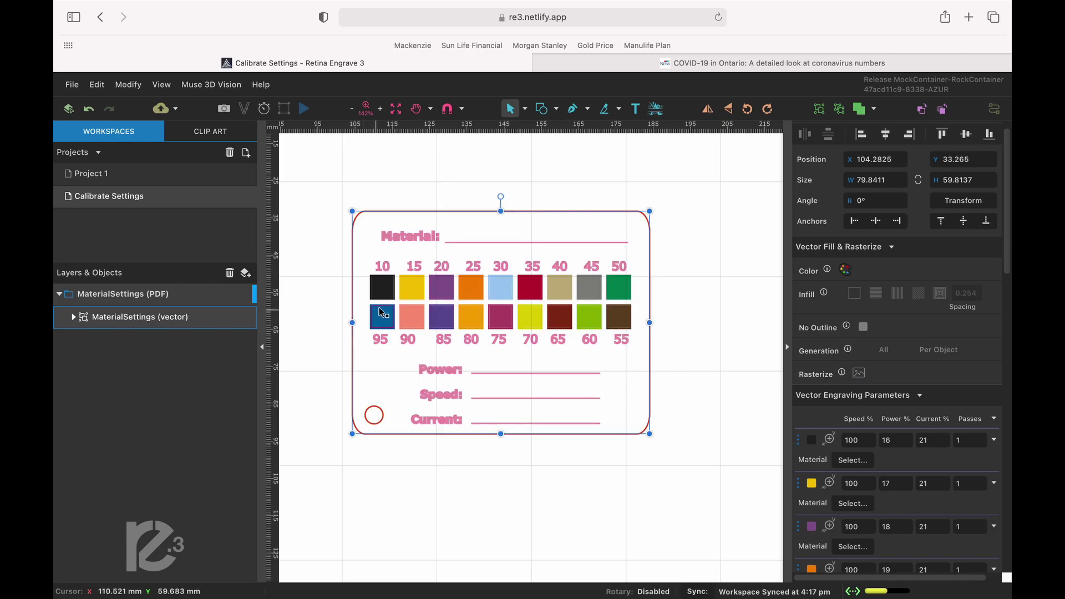
left_click(128, 85)
left_click(98, 85)
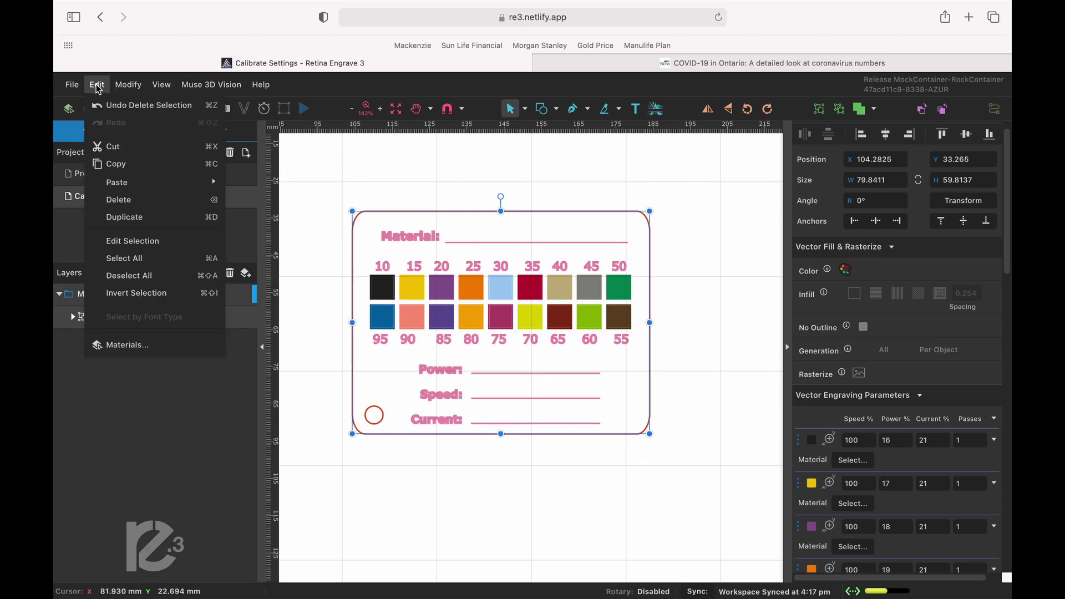
left_click(119, 344)
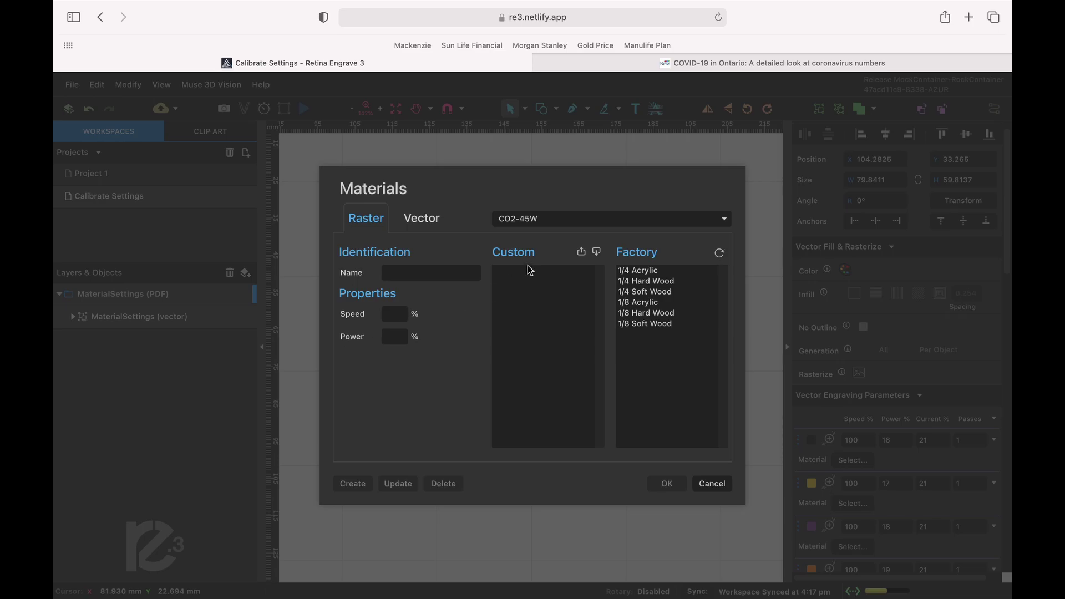
left_click(425, 227)
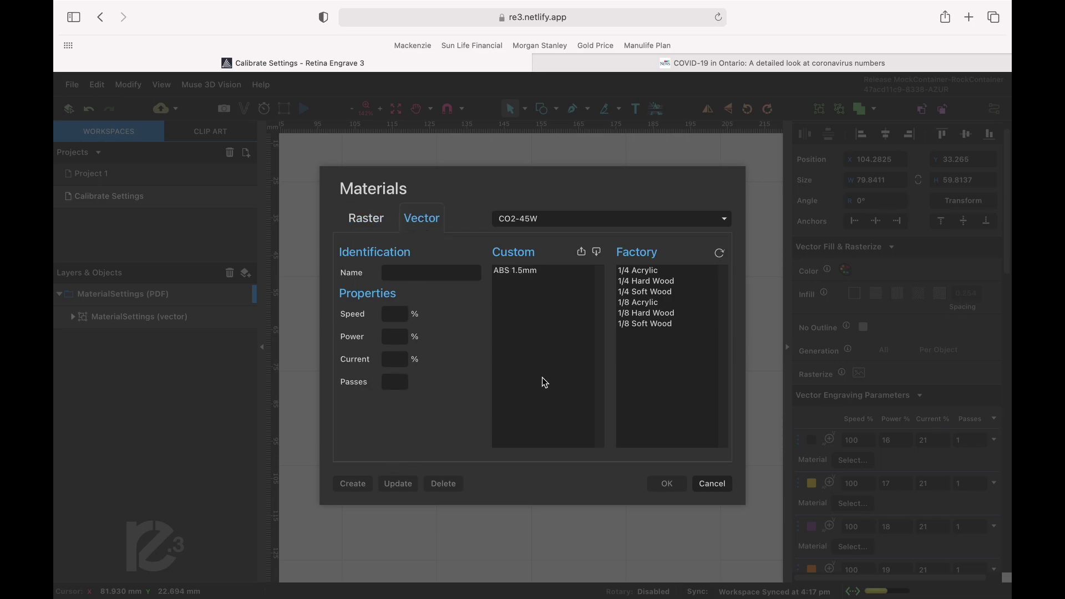
left_click(583, 255)
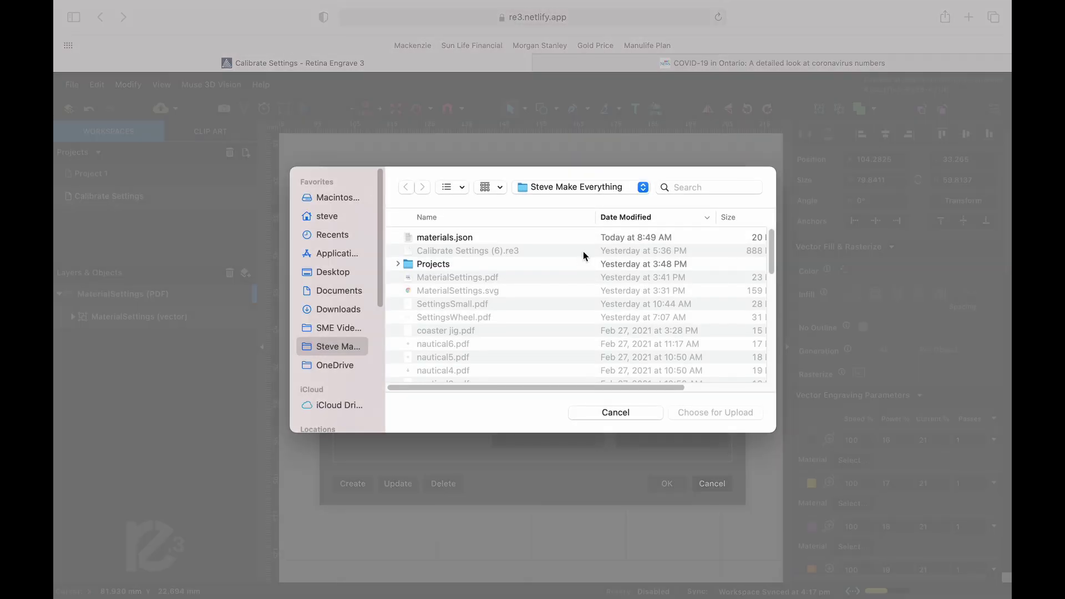
left_click(458, 241)
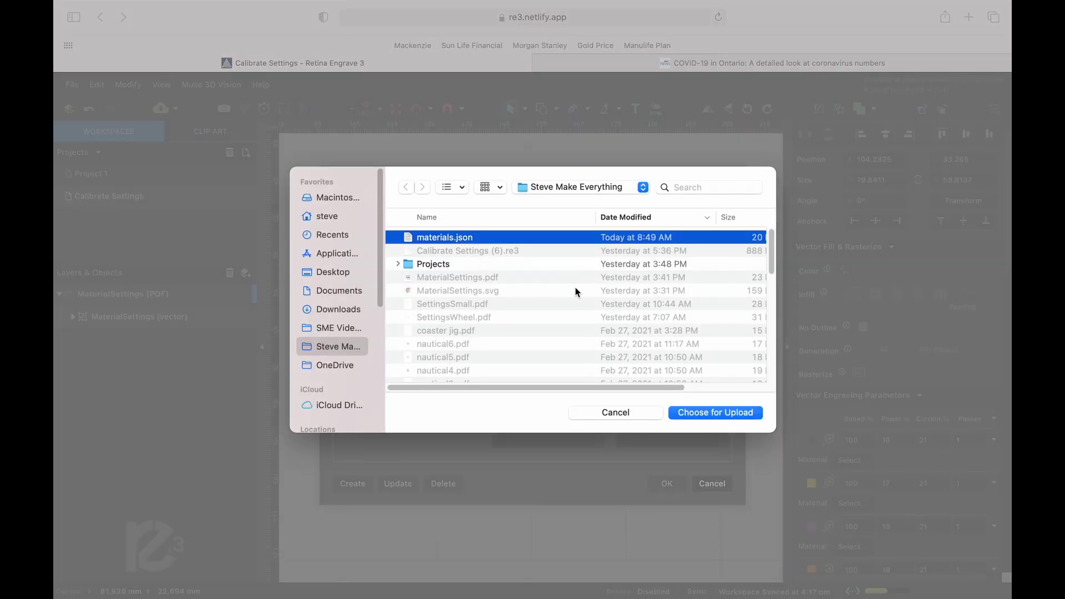
left_click(727, 410)
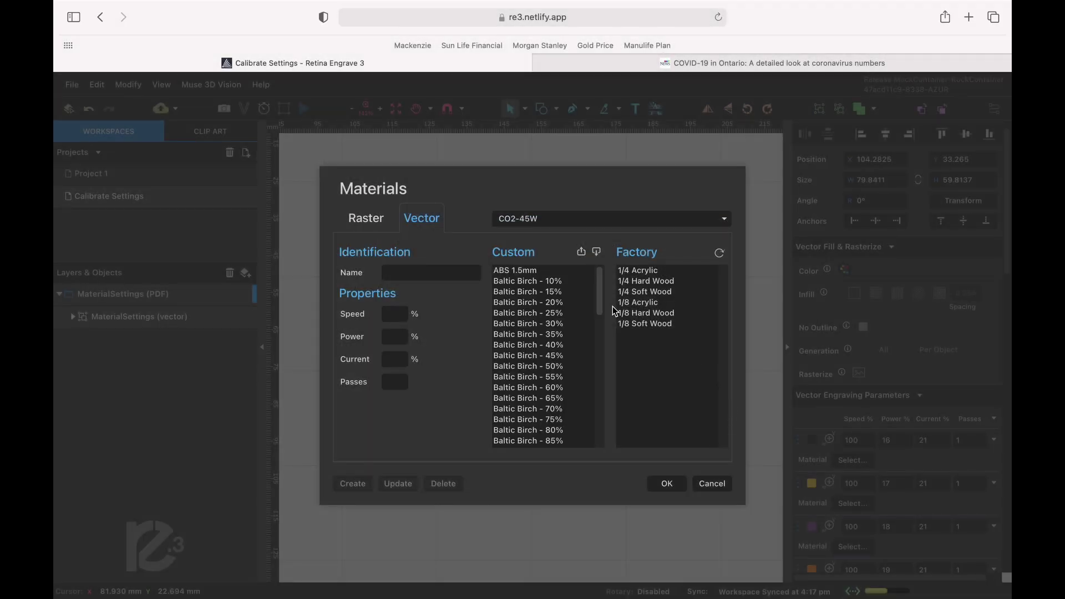
Inspect the Baltic Birch - 45% material, then close the library with OK
scroll(563, 295, "down", 1)
scroll(528, 312, "down", 1)
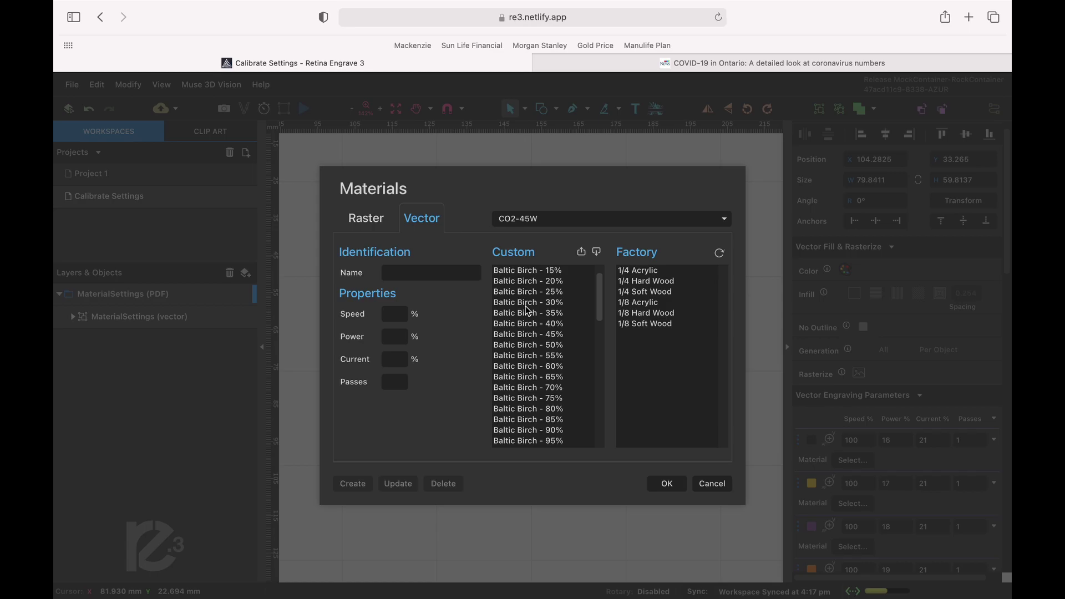
left_click(536, 335)
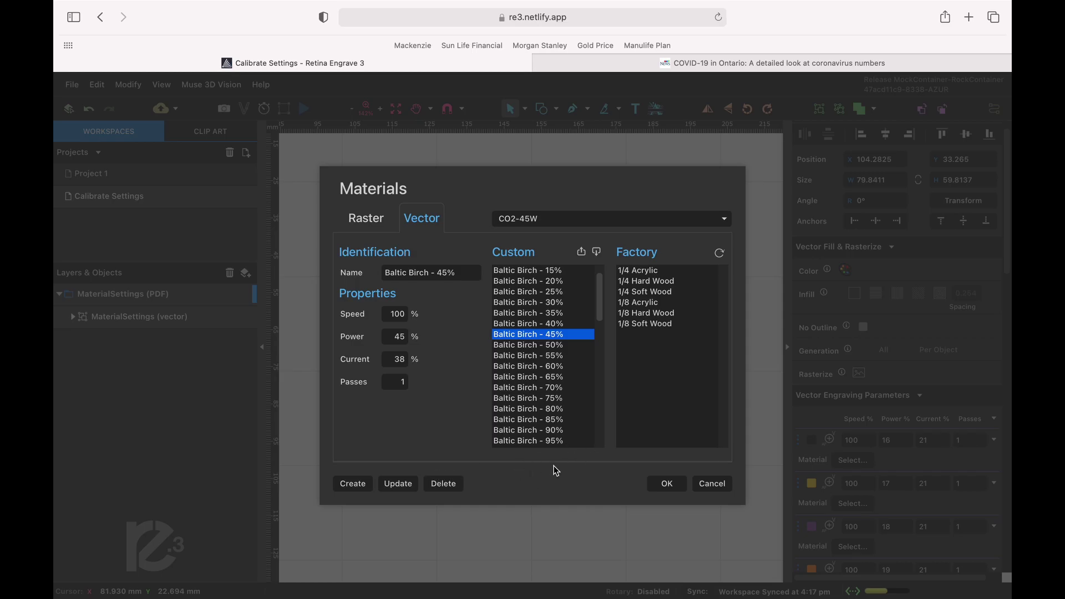
left_click(668, 484)
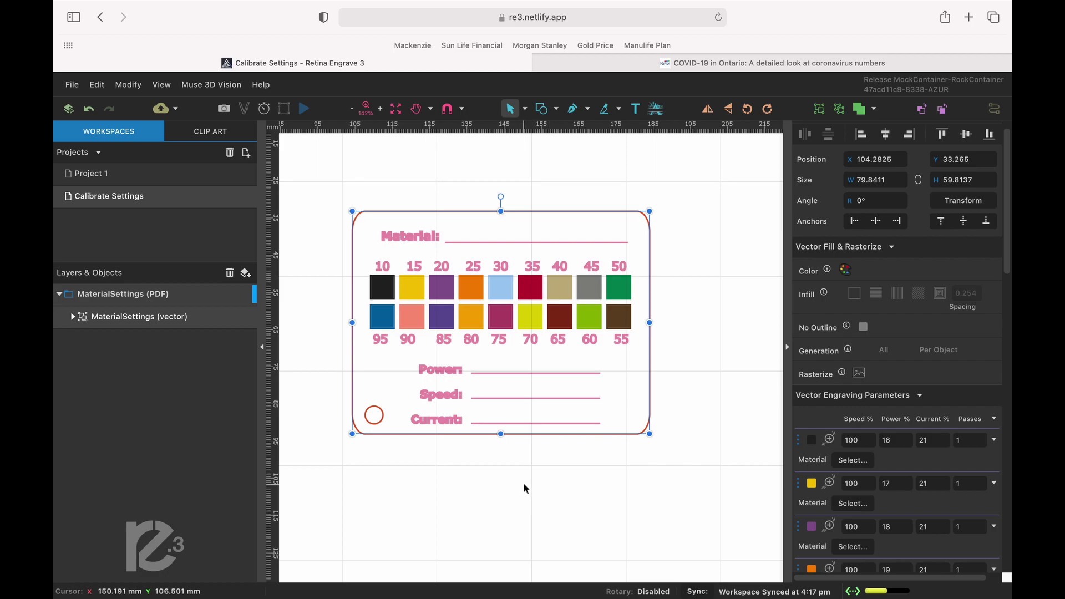
Assign Baltic Birch - 10% to the black row and Baltic Birch - 15% to the yellow row
left_click(855, 461)
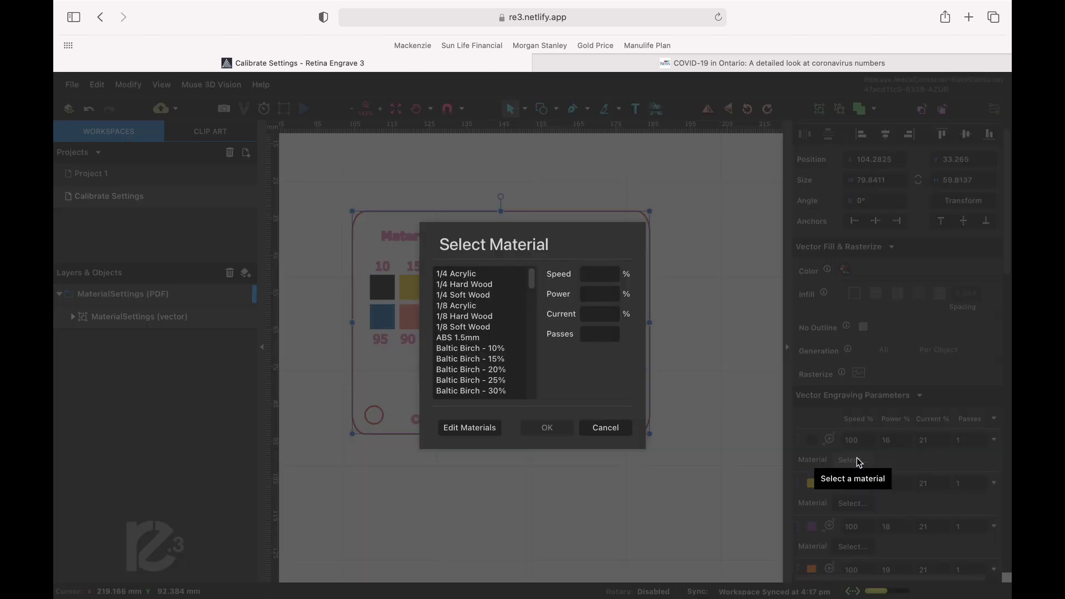
left_click(483, 350)
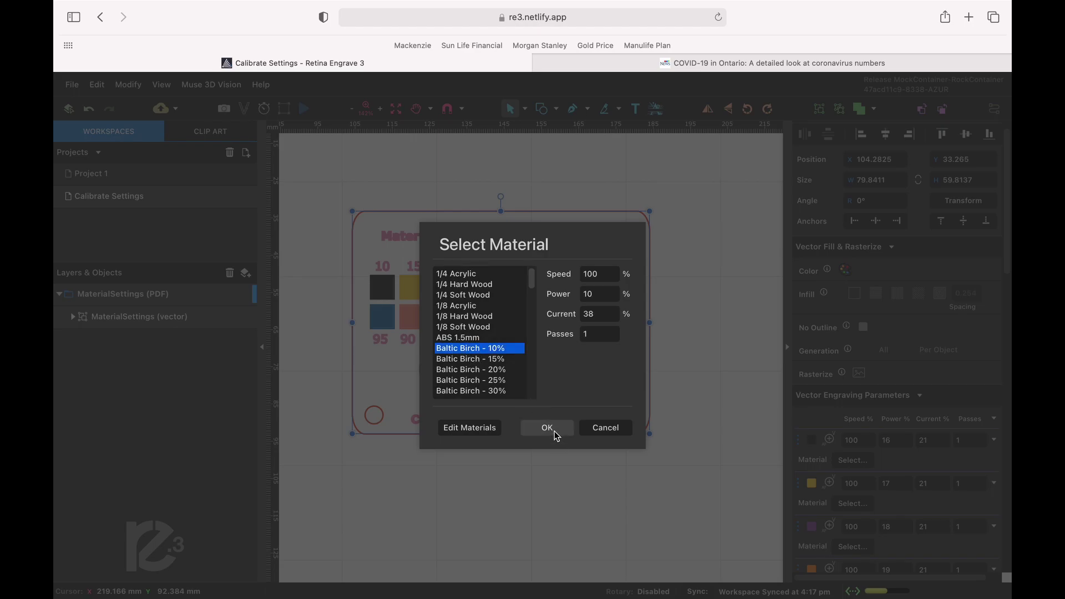
left_click(554, 433)
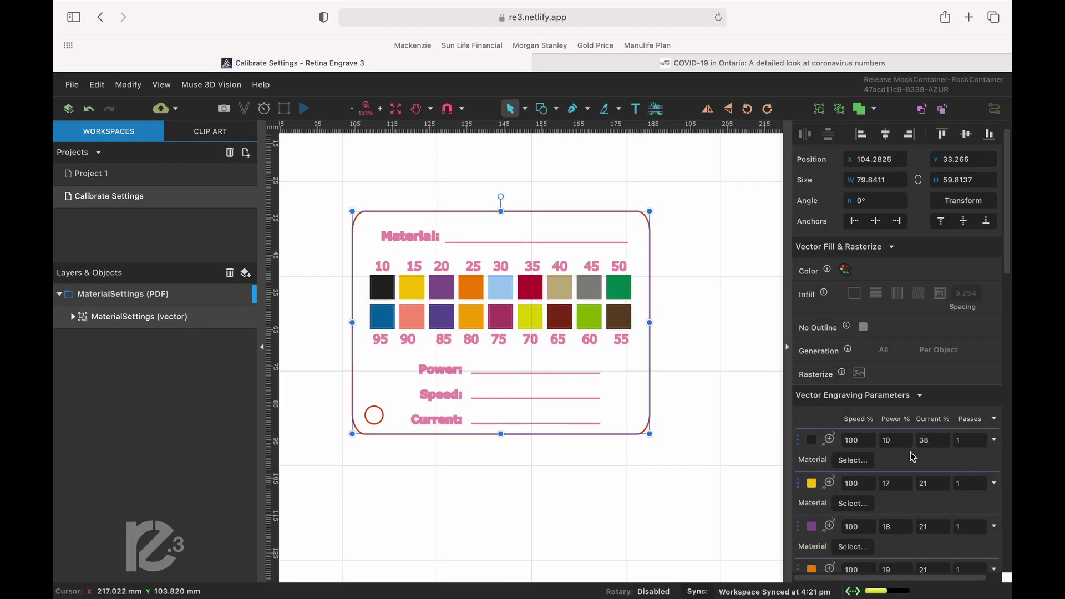
left_click(851, 503)
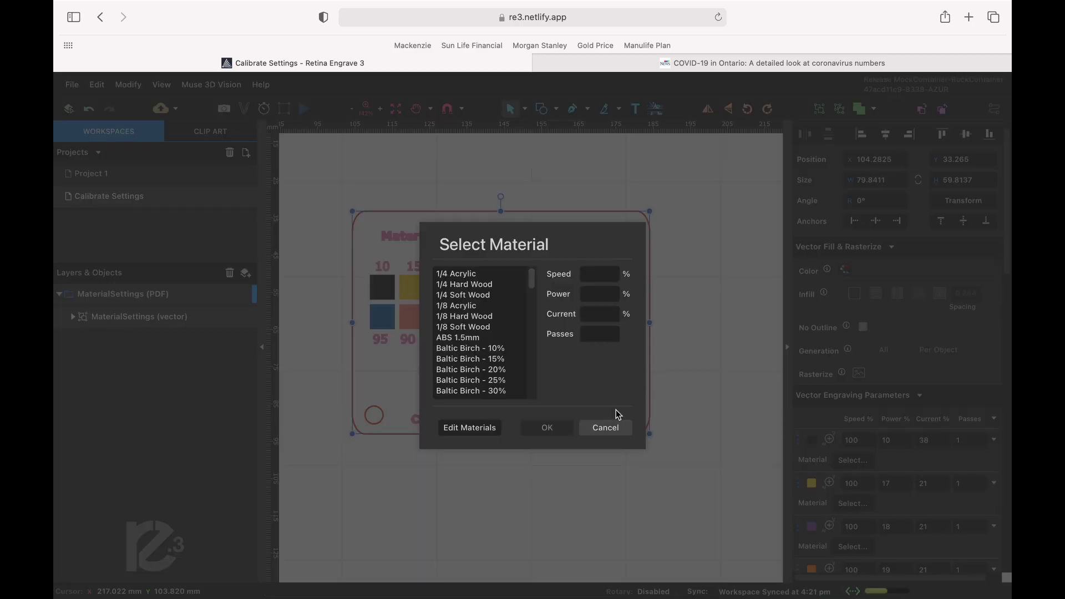
left_click(490, 360)
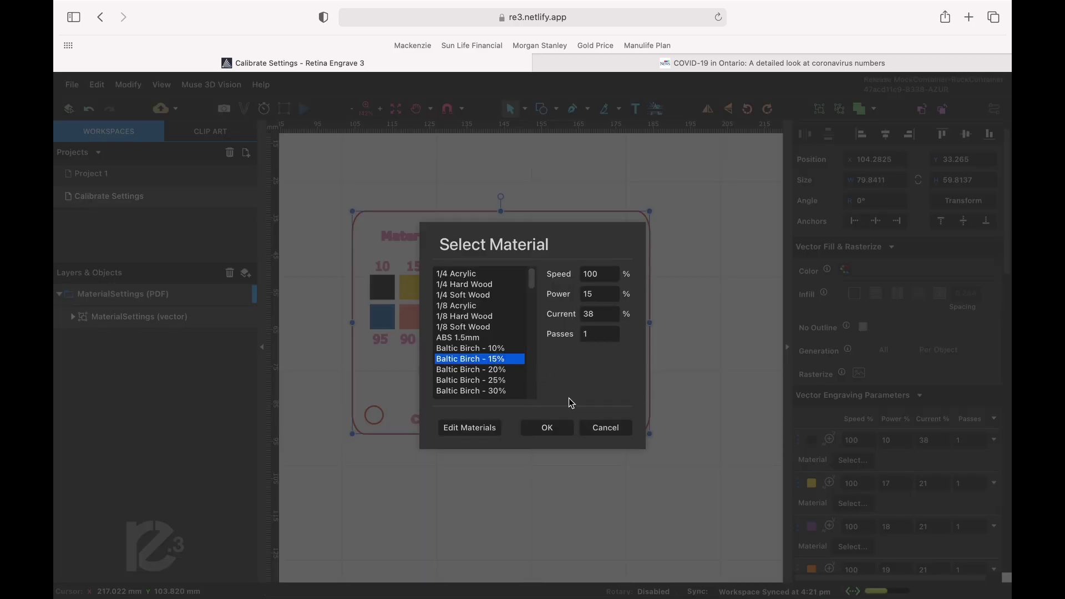
left_click(542, 430)
Assign Baltic Birch - 50% to the pink colour row
scroll(916, 392, "down", 10)
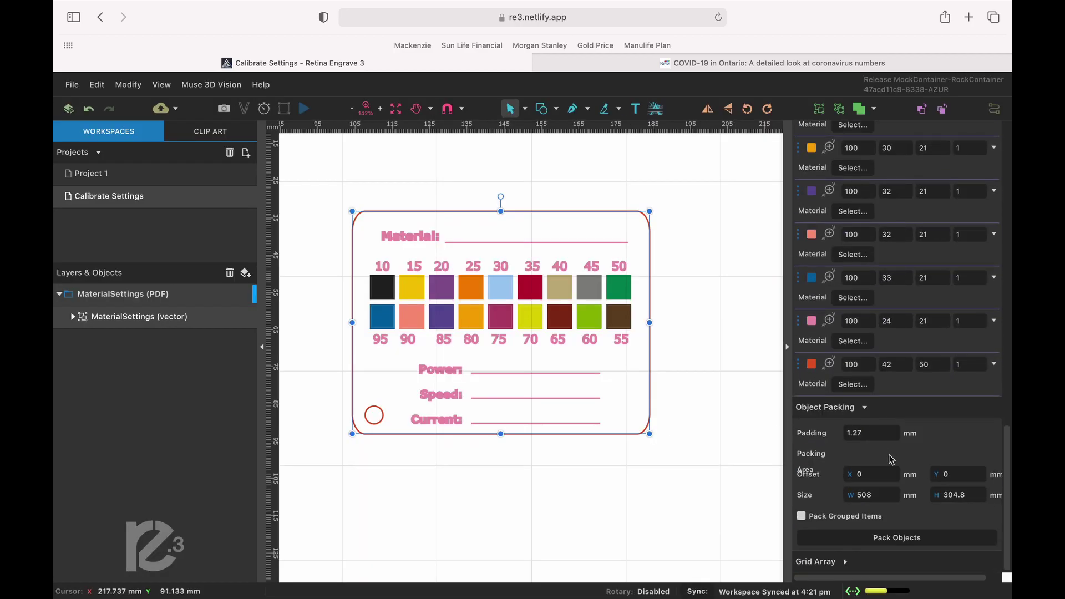
scroll(869, 405, "up", 5)
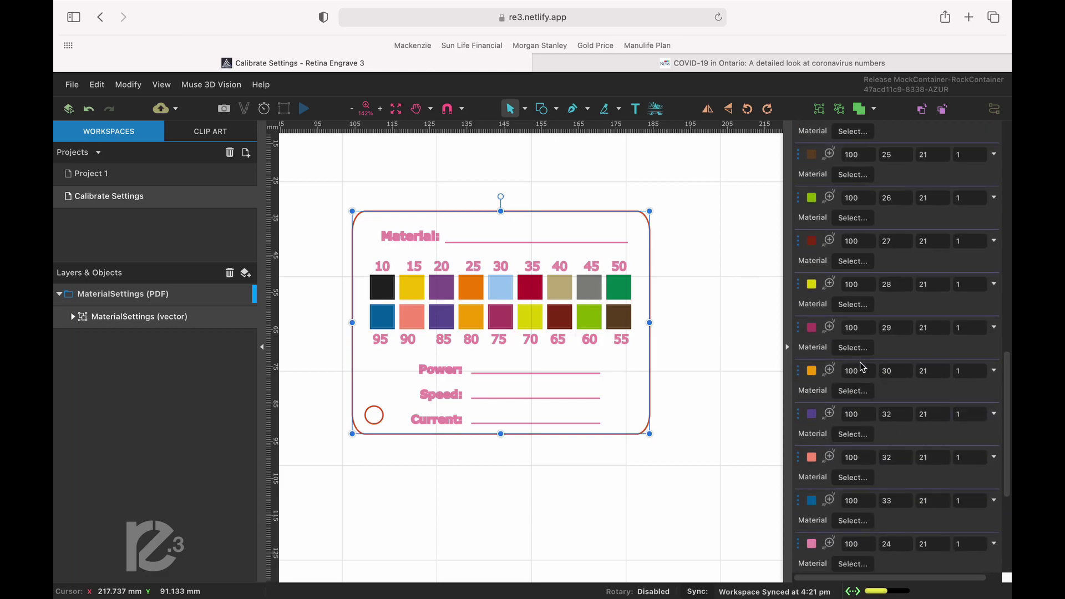
scroll(861, 367, "down", 4)
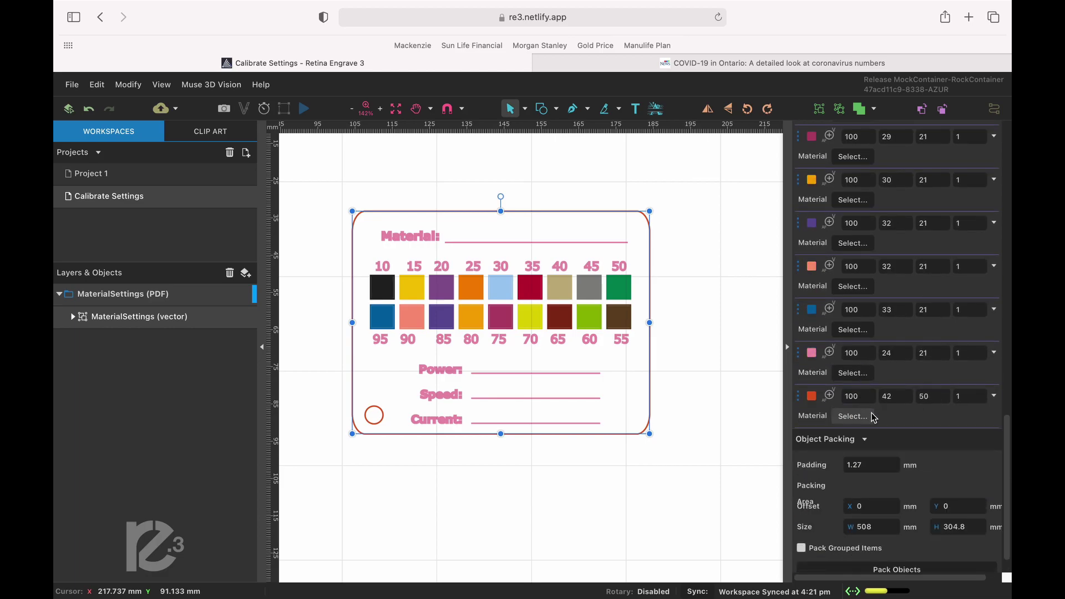
left_click(854, 374)
scroll(498, 371, "down", 2)
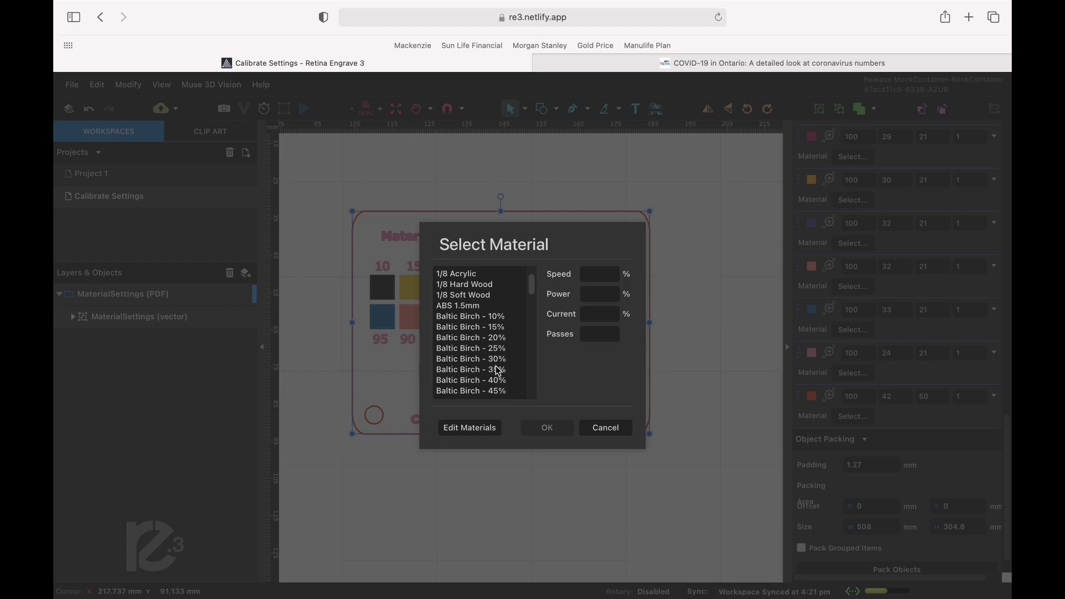
scroll(483, 381, "down", 1)
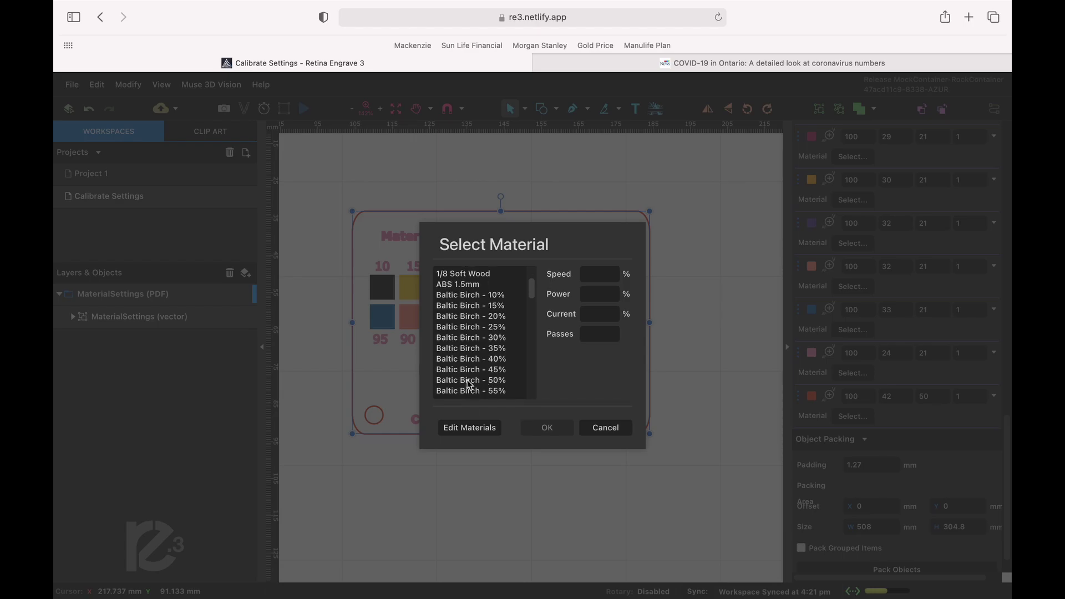
left_click(470, 381)
left_click(557, 430)
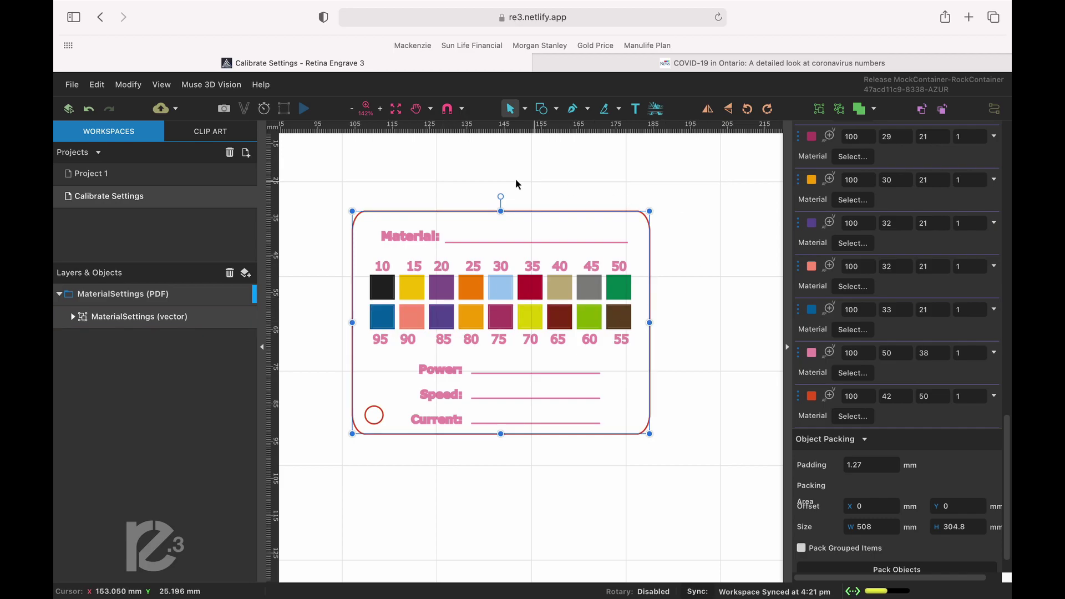
Open Edit > Materials on Vector and review the custom Baltic Birch, Card Stock and Cardboard presets
left_click(97, 84)
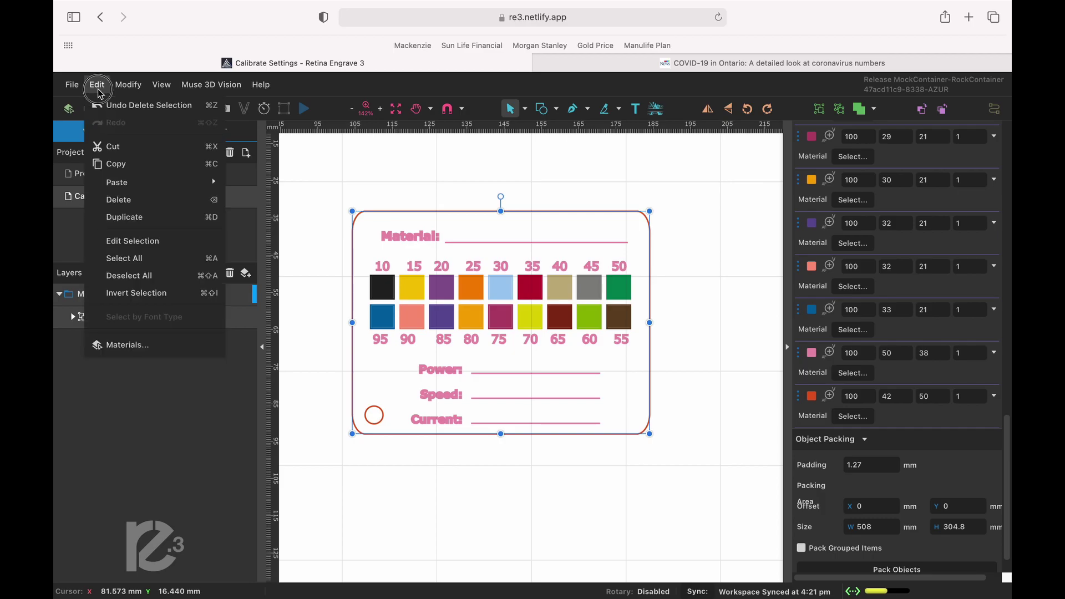
left_click(114, 343)
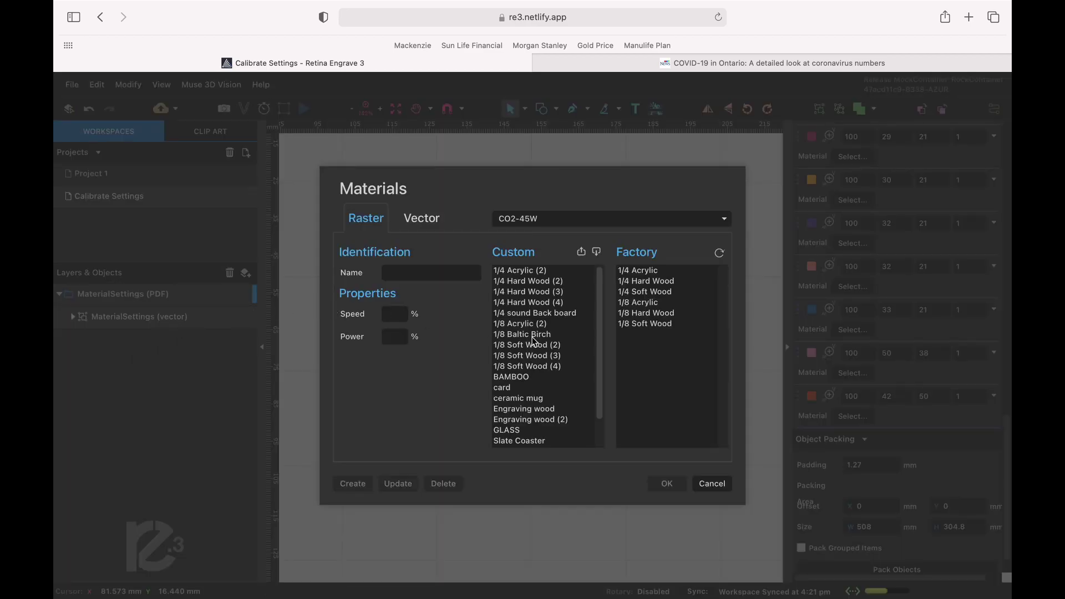
left_click(425, 220)
scroll(547, 327, "down", 10)
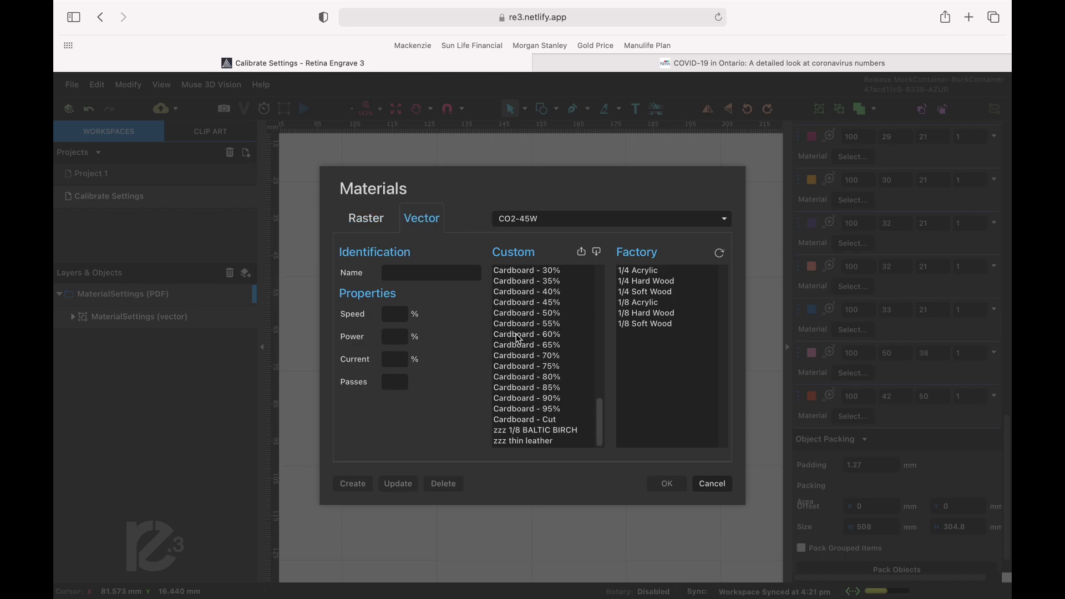
scroll(529, 380, "up", 4)
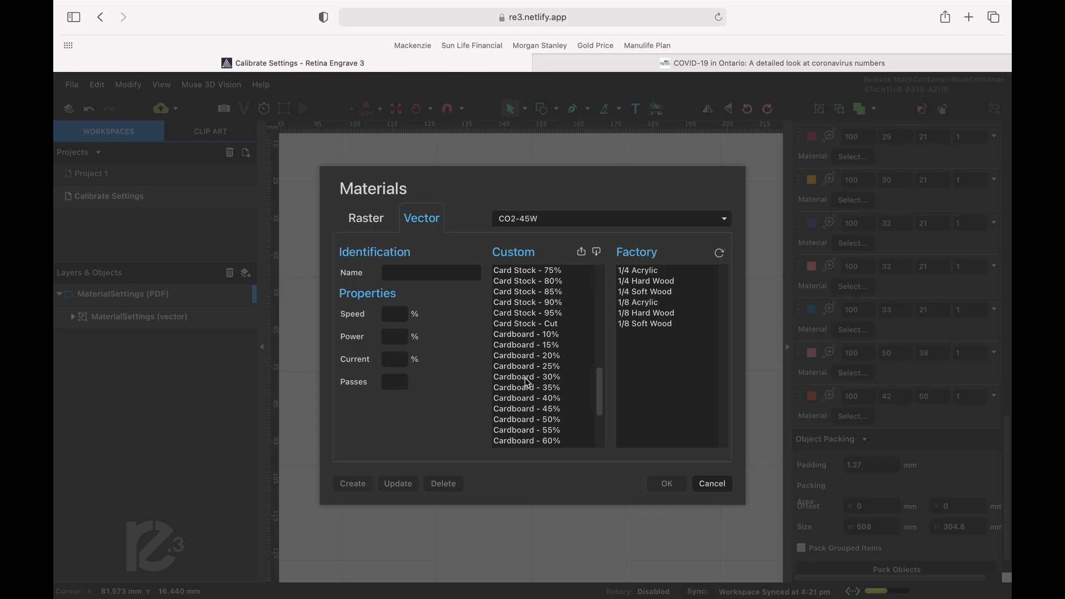
scroll(529, 382, "up", 8)
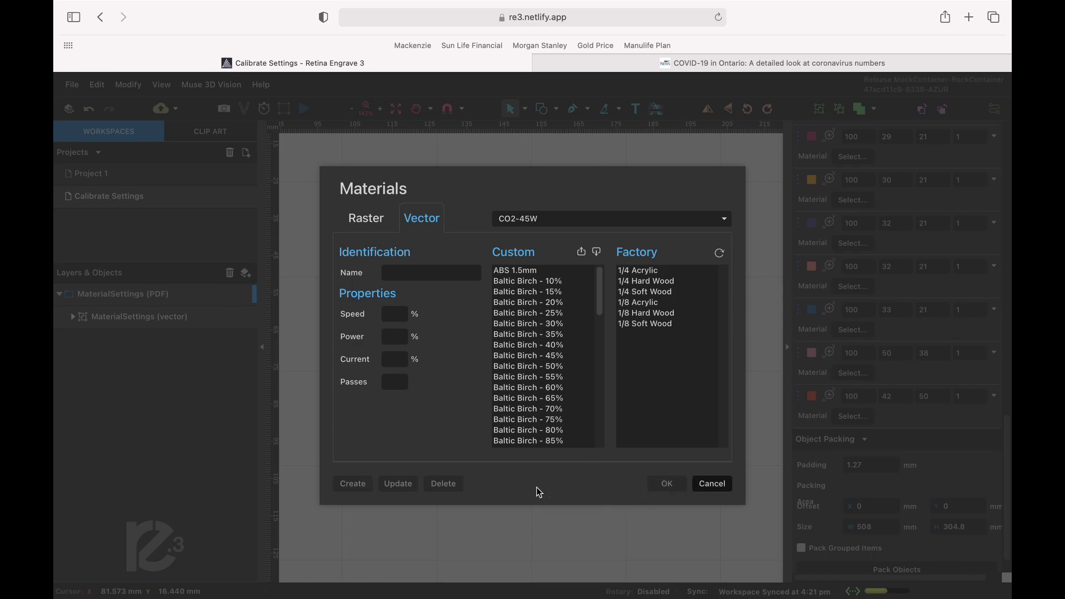
scroll(552, 360, "down", 10)
scroll(553, 373, "up", 5)
scroll(549, 344, "down", 3)
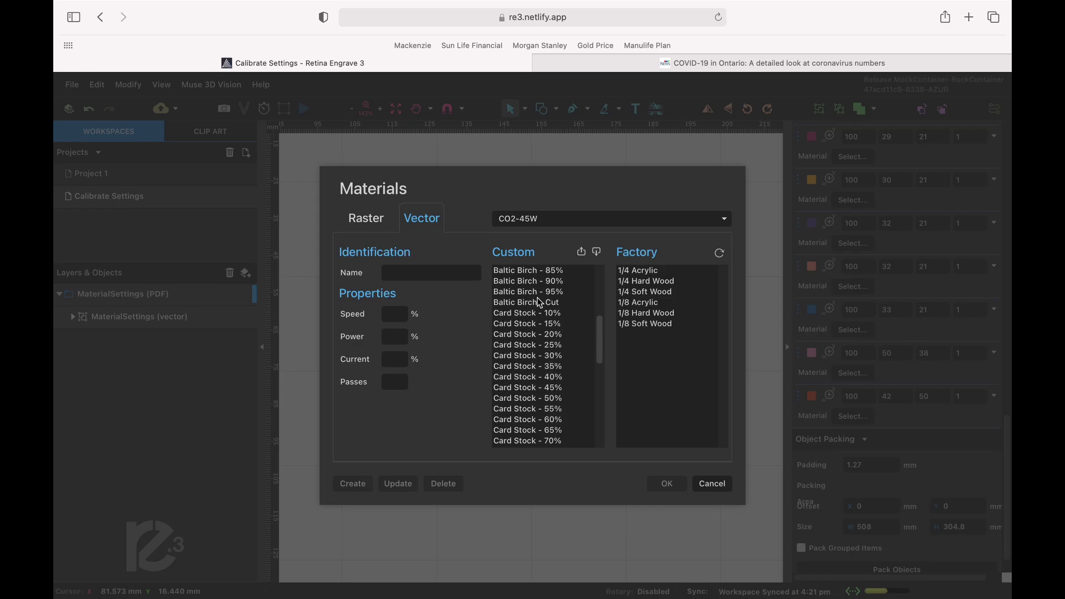
scroll(569, 438, "down", 5)
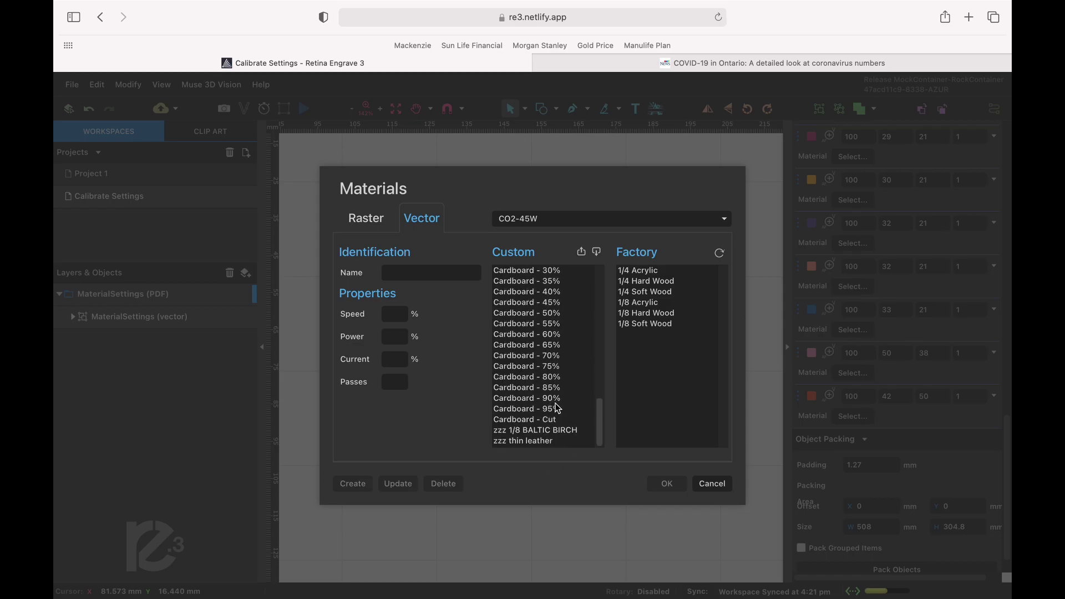
scroll(561, 394, "up", 4)
scroll(561, 394, "up", 1)
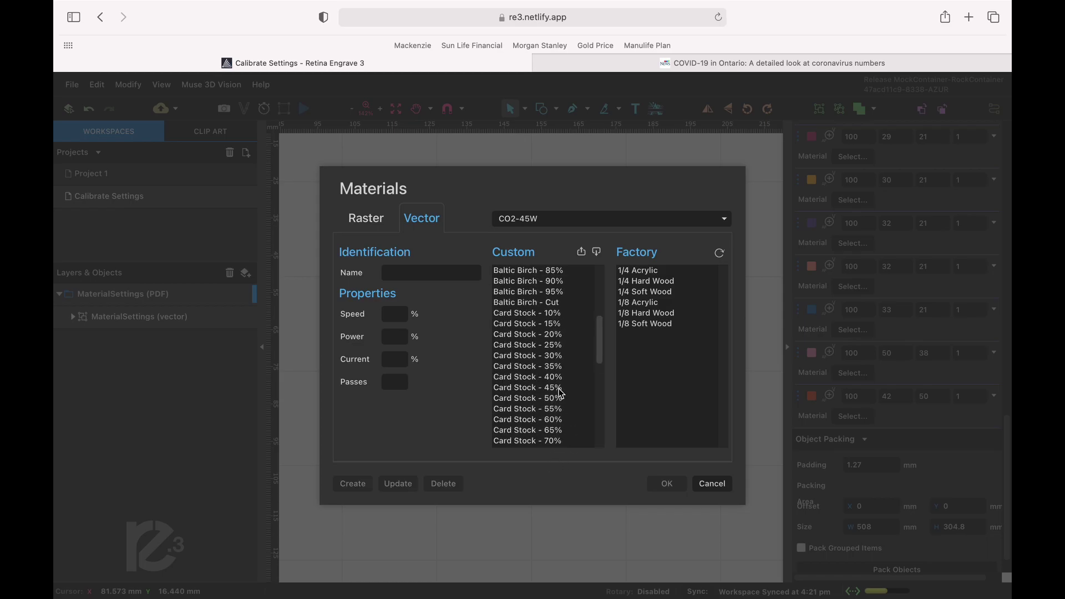
scroll(541, 379, "down", 5)
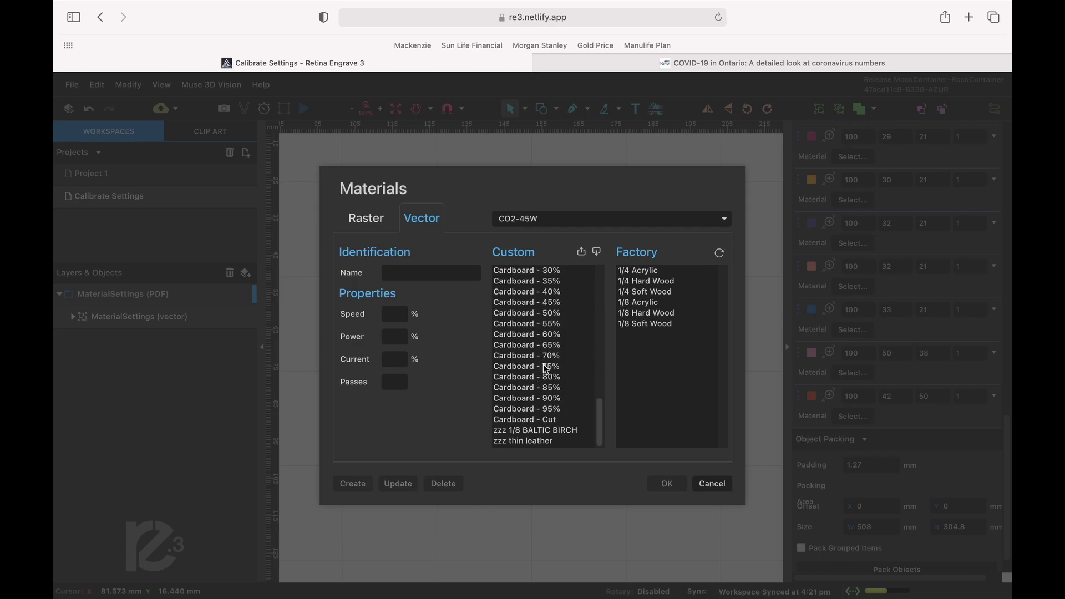
scroll(547, 369, "up", 4)
scroll(549, 368, "up", 8)
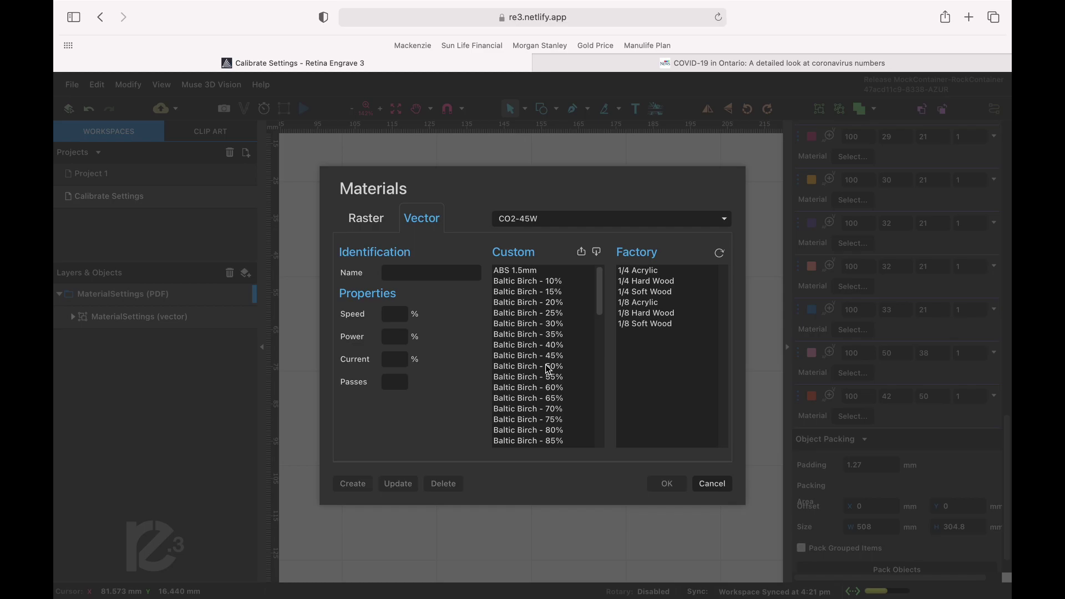